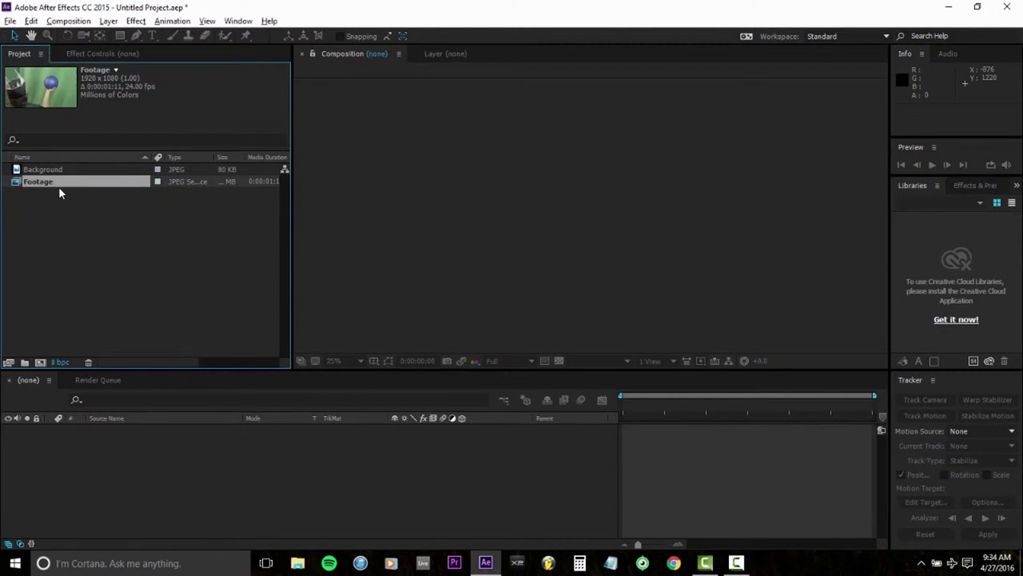
Step: Build a new composition, CrystalBallOverShoulder, from the Footage clip
drag(41, 185, 42, 363)
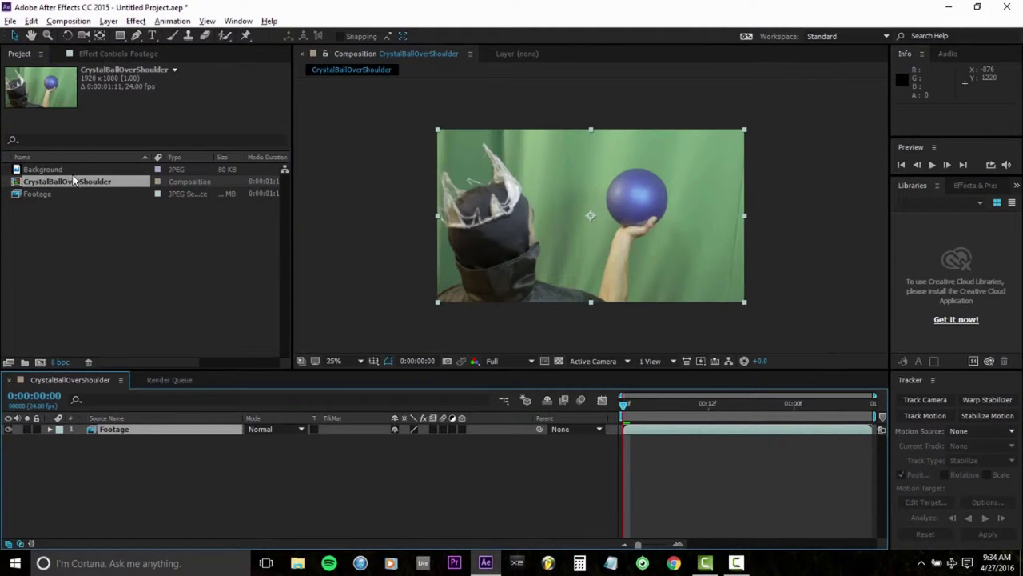
Step: Rename the CrystalBallOverShoulder composition to 'Main Comp'
right_click(72, 184)
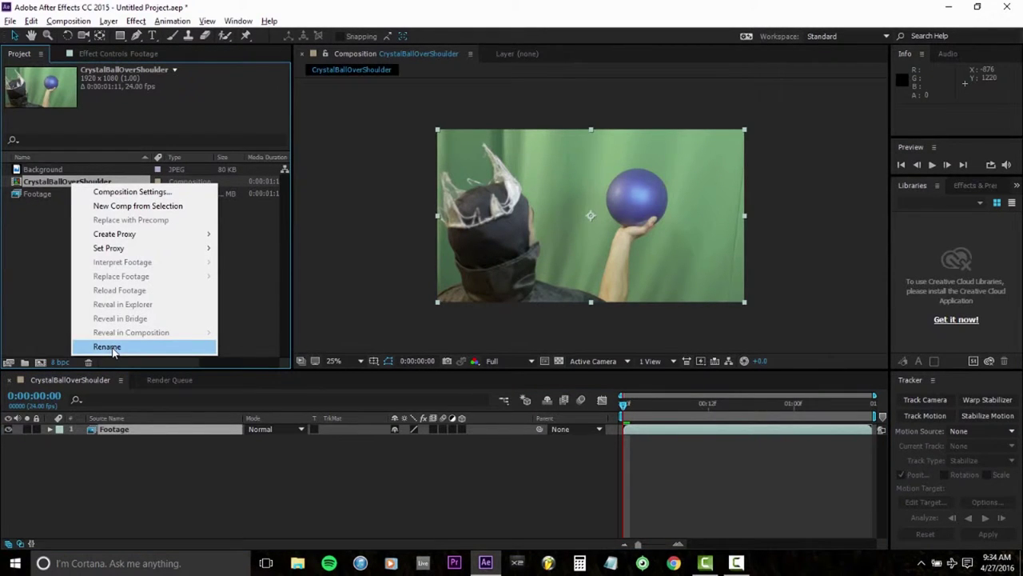
click(107, 347)
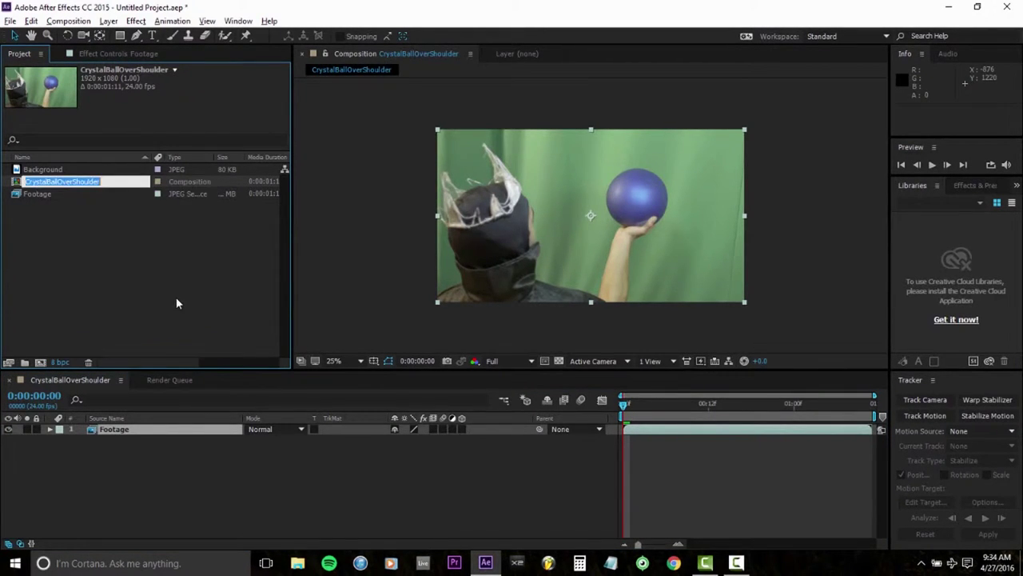
text(Main Comp)
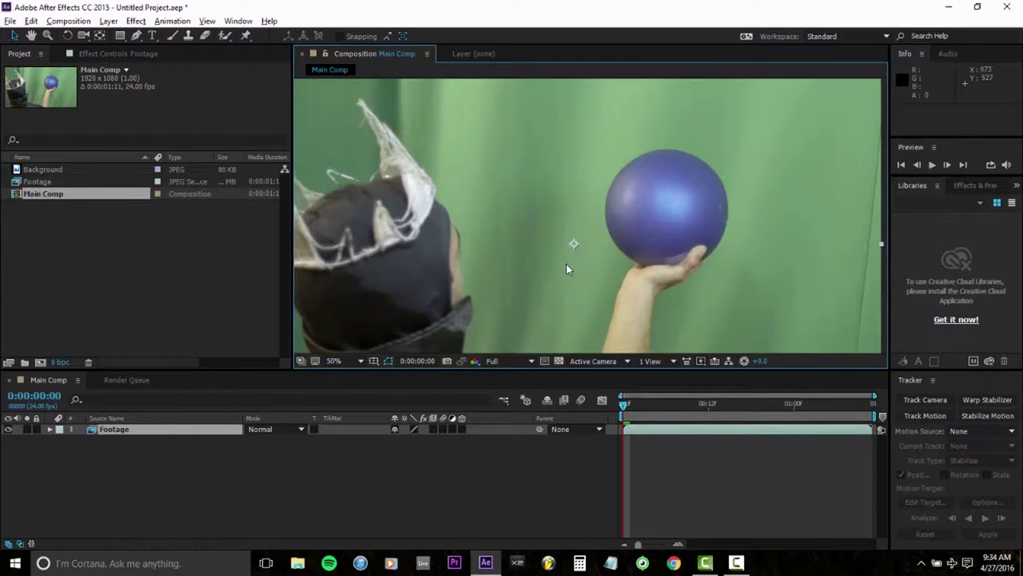
Step: Apply Color Correction > Hue/Saturation to the Footage layer and raise Master Saturation to 65
drag(711, 236, 671, 233)
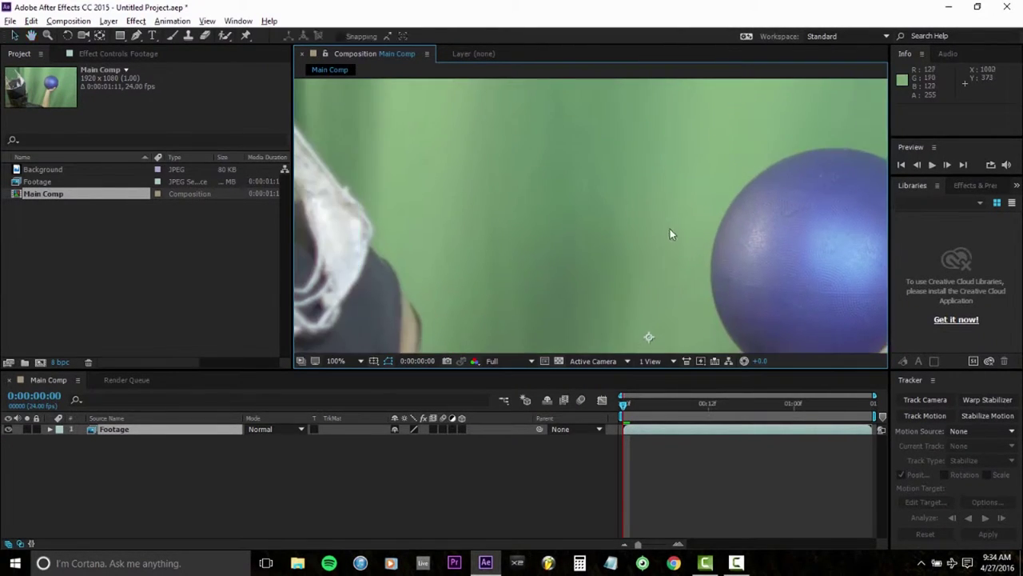
key(v)
right_click(161, 431)
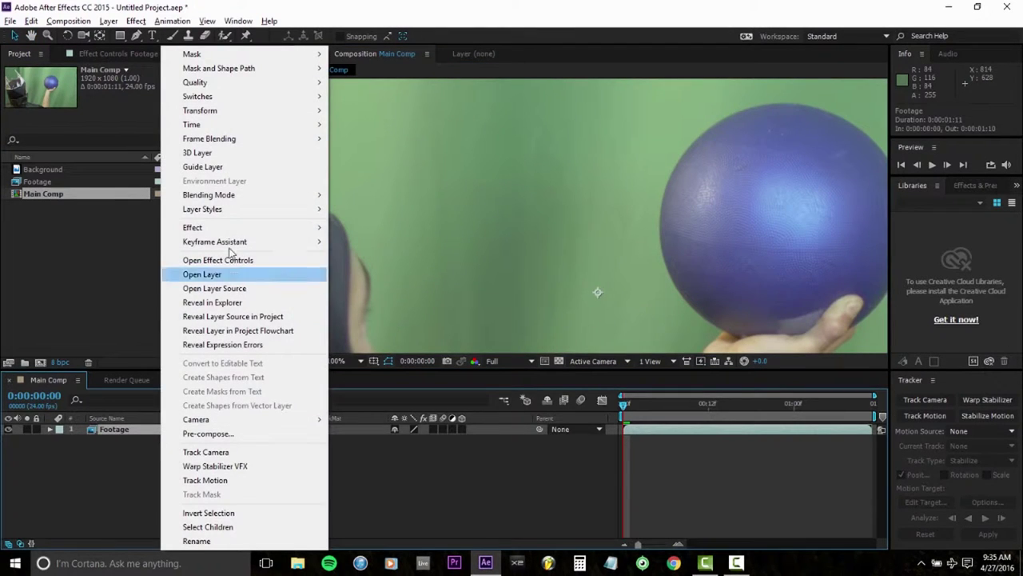
mouse_move(223, 230)
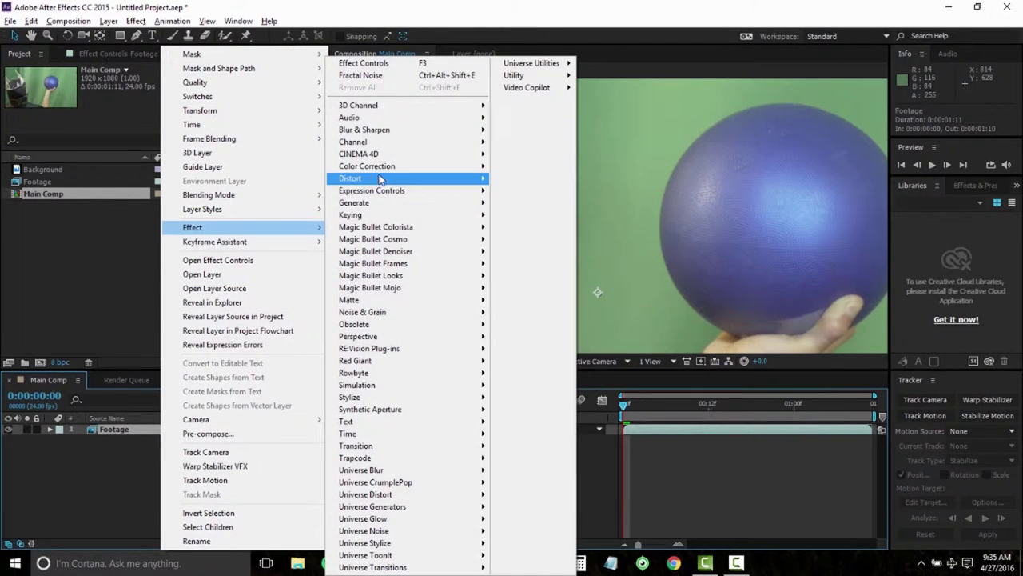
mouse_move(432, 165)
click(534, 426)
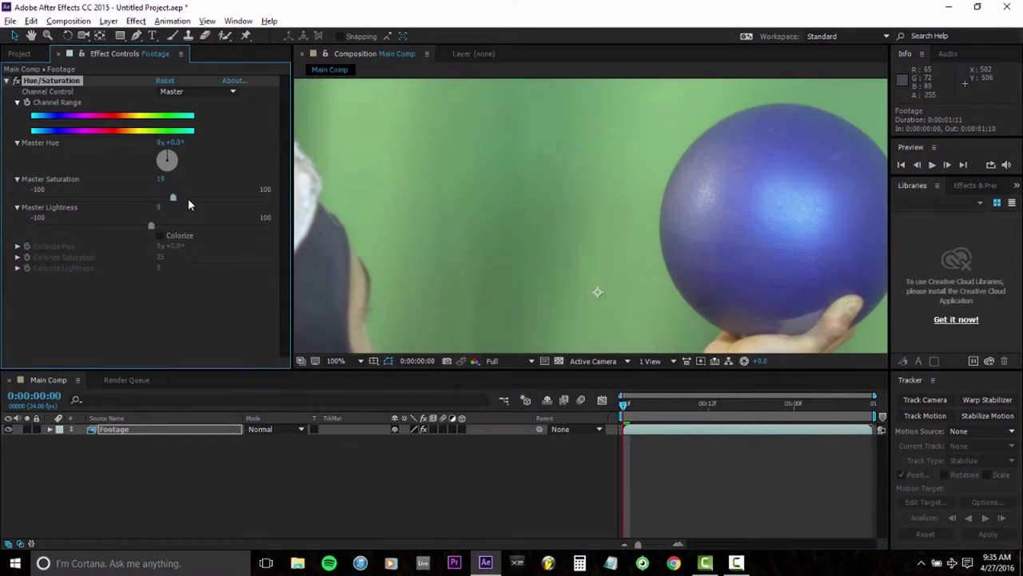
drag(188, 199, 223, 194)
scroll(624, 153, down, 2)
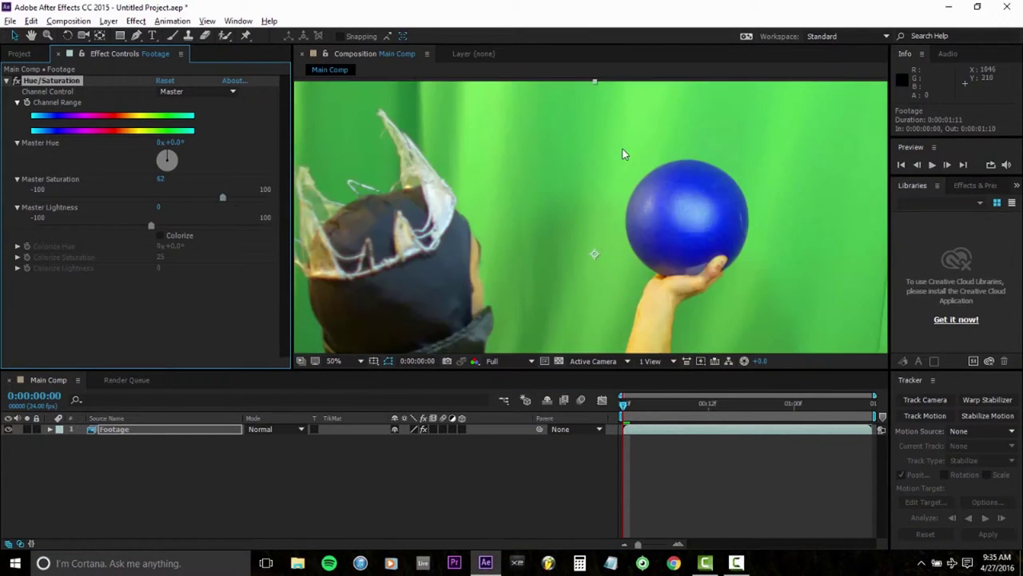
drag(622, 237, 611, 221)
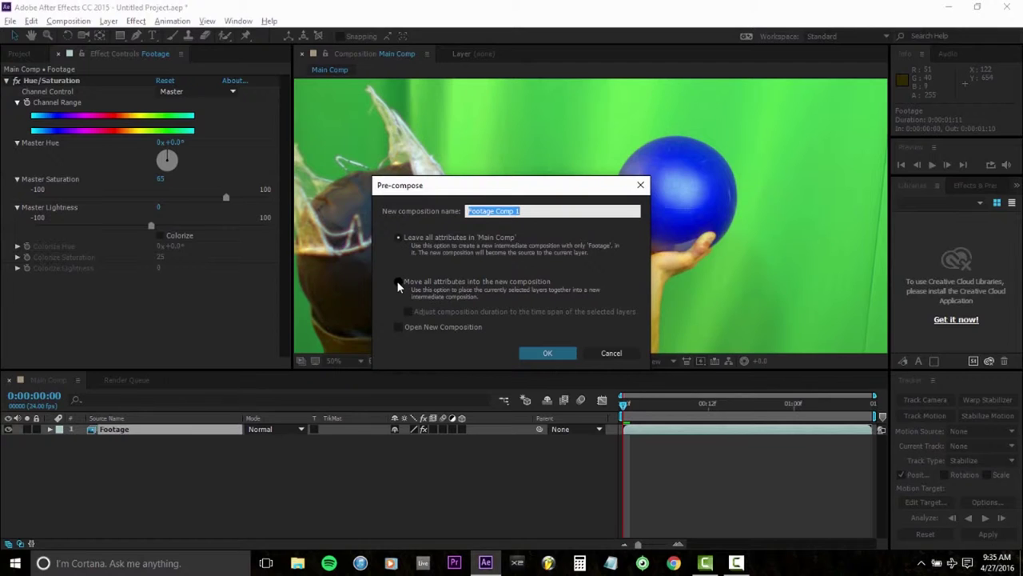
Step: Pre-compose the Footage layer as '1 Color Correction', moving all attributes into it
click(399, 283)
click(537, 211)
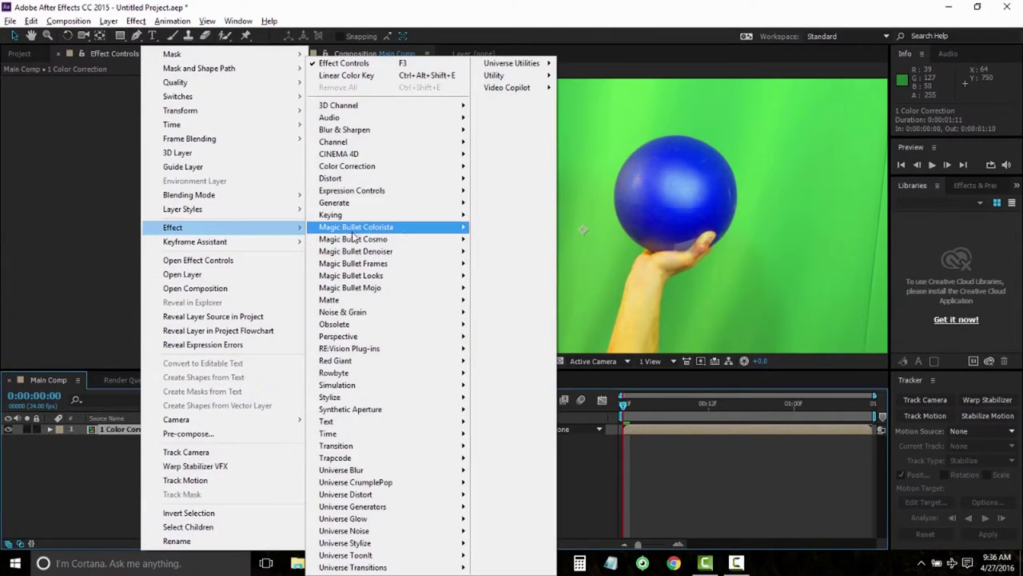
Step: Apply Linear Color Key to the layer and sample the green background as the key colour
mouse_move(384, 216)
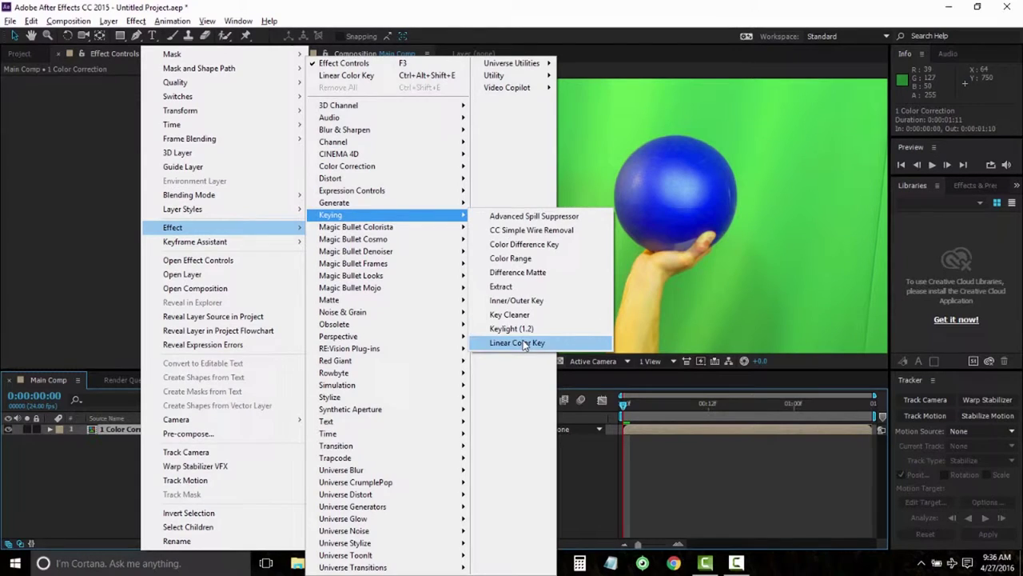
click(524, 343)
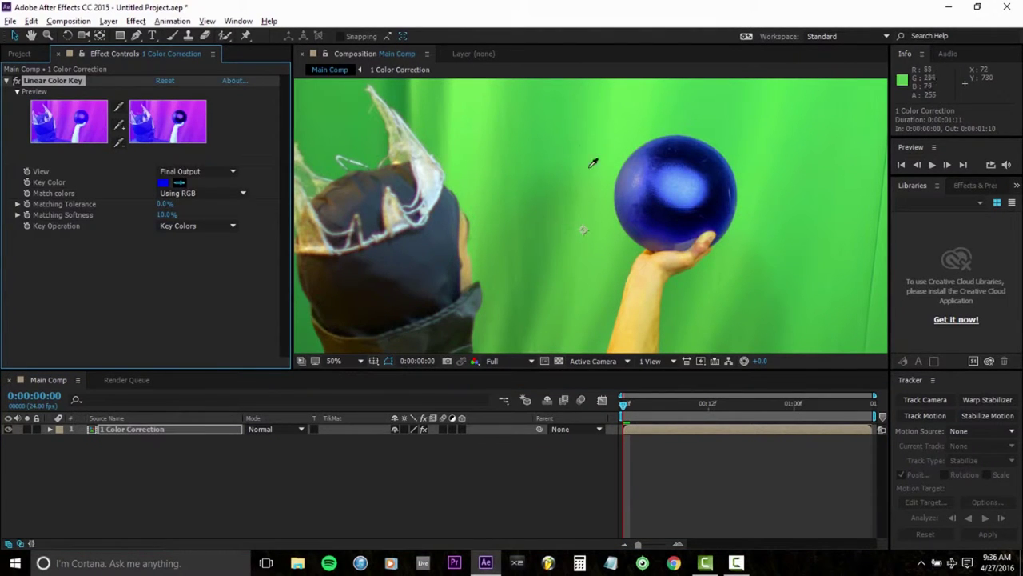
click(601, 108)
key(Delete)
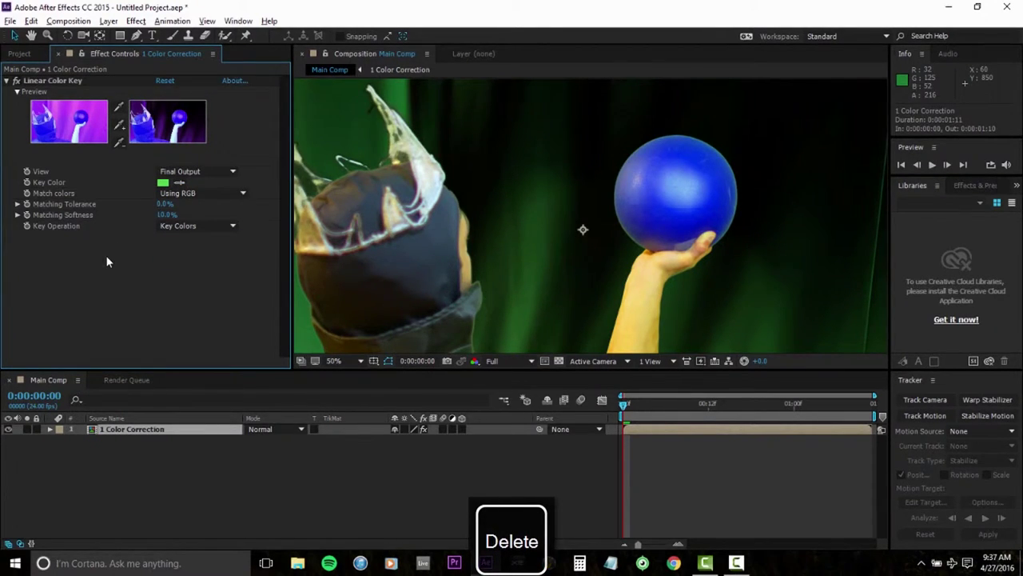
Step: Add Simple Choker with Choke Matte -100 and set Matching Softness to about 30%
right_click(105, 255)
mouse_move(200, 274)
click(315, 331)
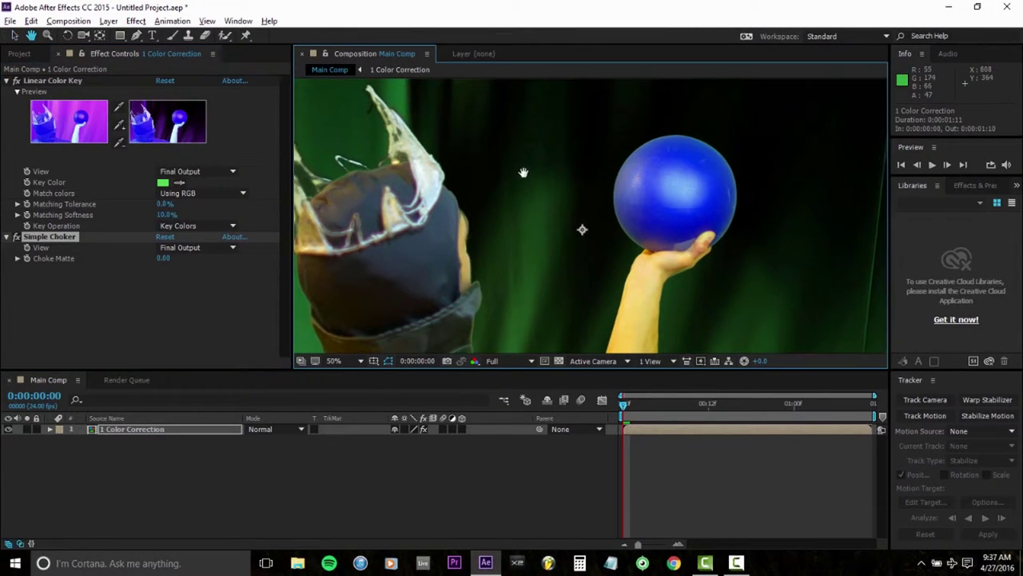
scroll(516, 171, down, 2)
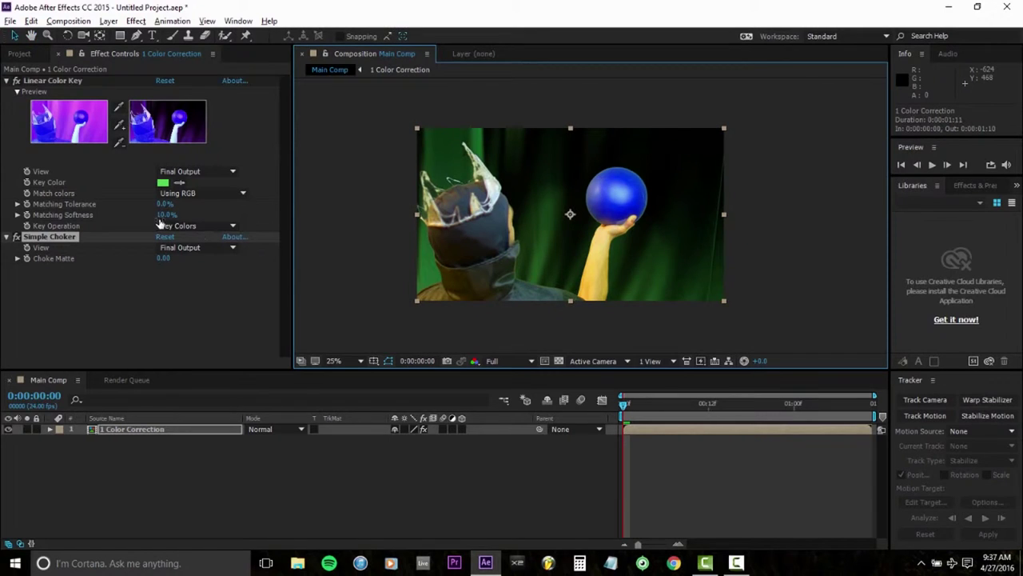
drag(159, 222, 188, 222)
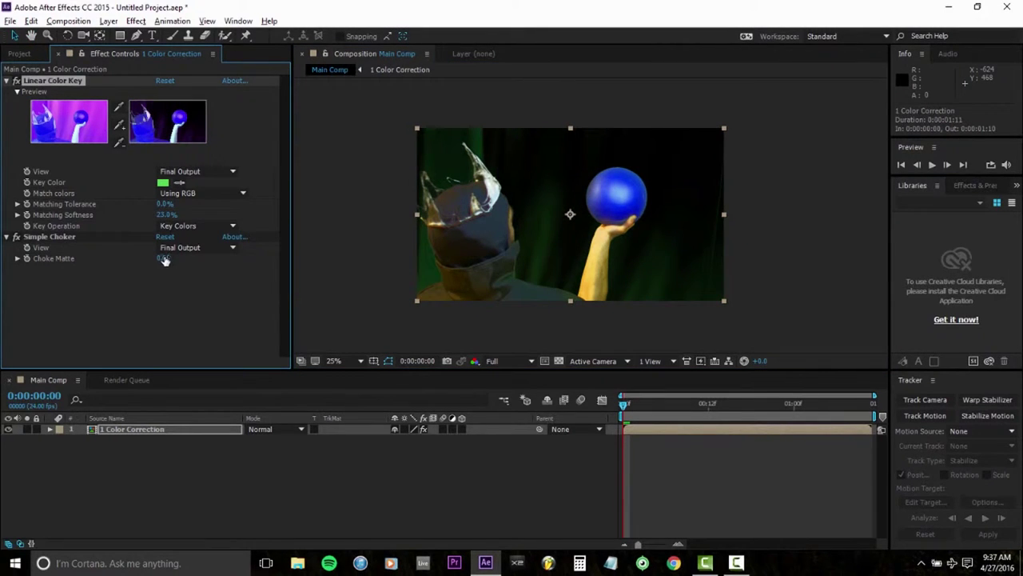
drag(163, 261, 46, 285)
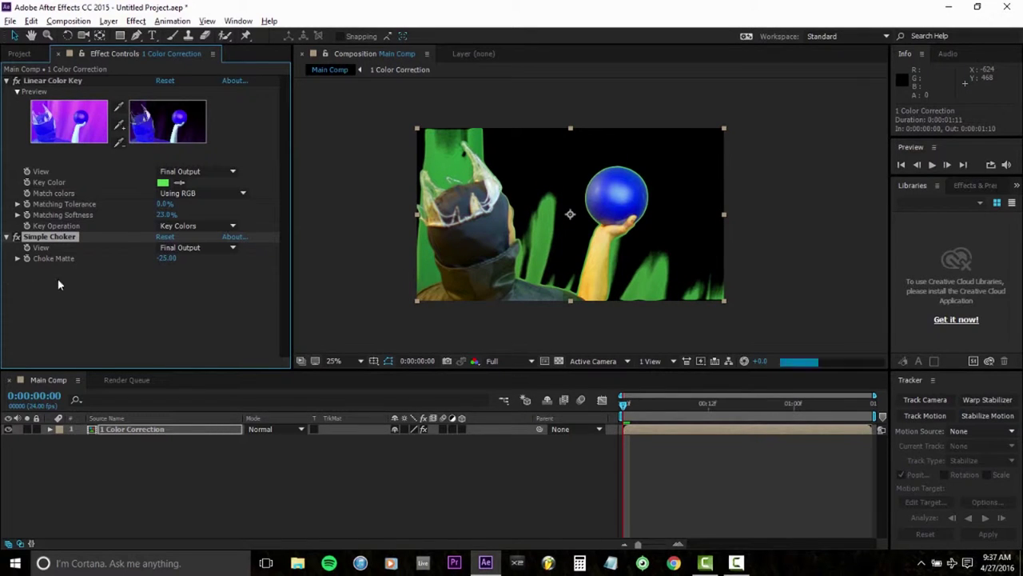
key(Down)
key(Down)
key(Down)
key(Down)
key(Down)
text(-100)
key(Return)
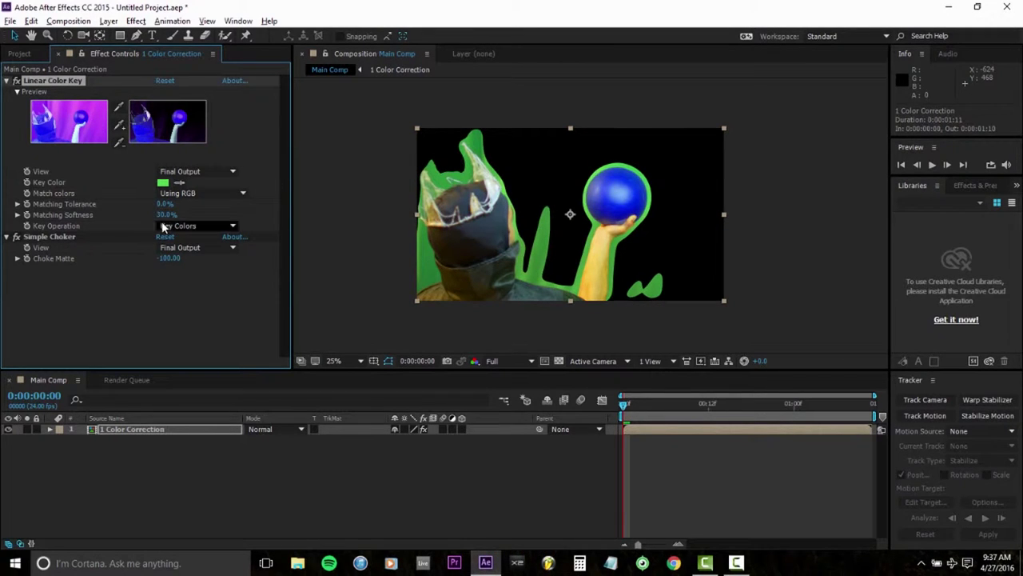
drag(166, 214, 169, 222)
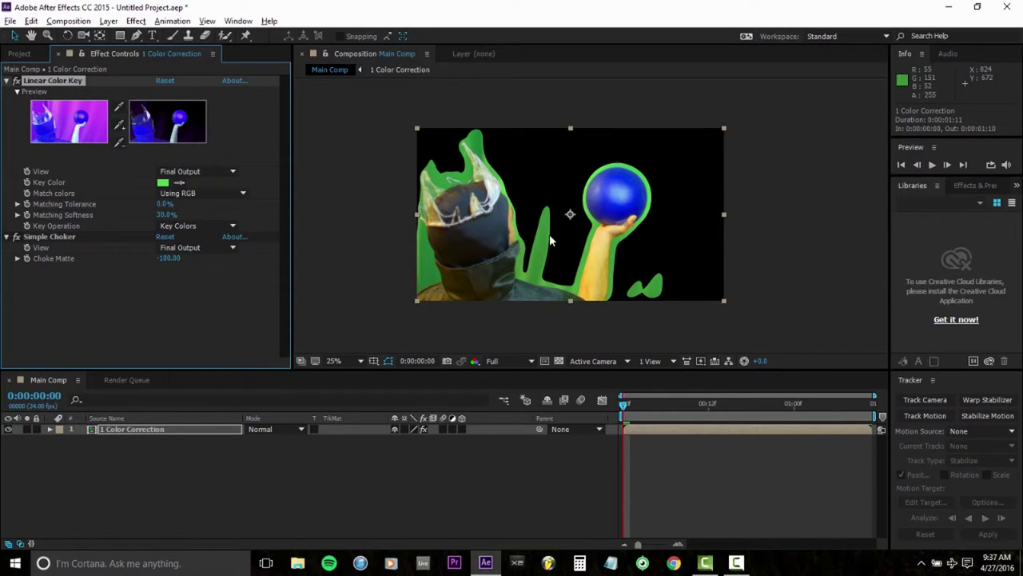
Step: Play back and scrub the clip to check the green key
scroll(544, 236, up, 2)
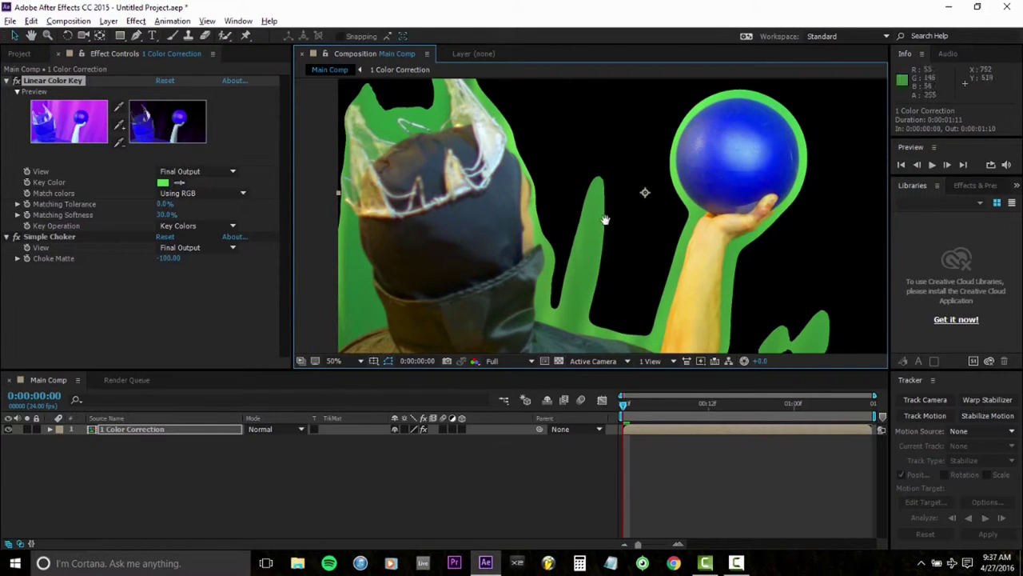
drag(605, 220, 566, 183)
drag(687, 172, 777, 204)
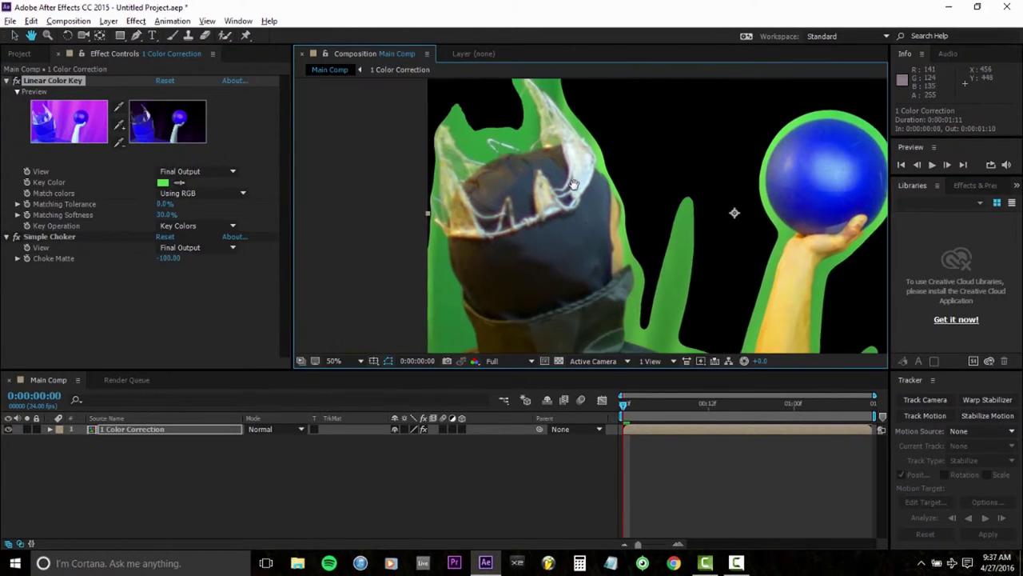
key(space)
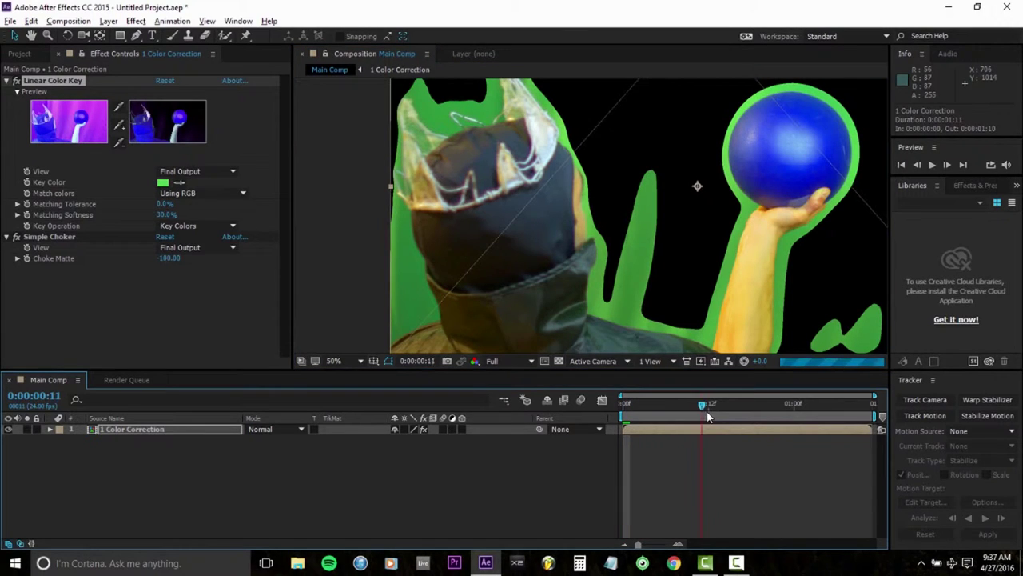
drag(739, 419, 610, 417)
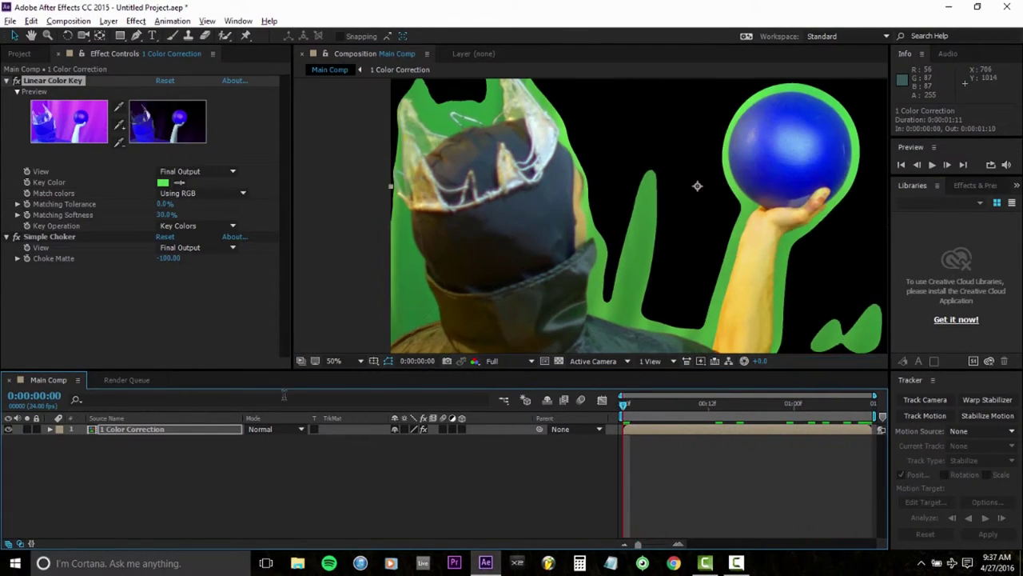
key(comma)
drag(519, 239, 493, 228)
Step: Pre-compose the 1 Color Correction layer into a new precomp named '2 Pre Key'
right_click(156, 427)
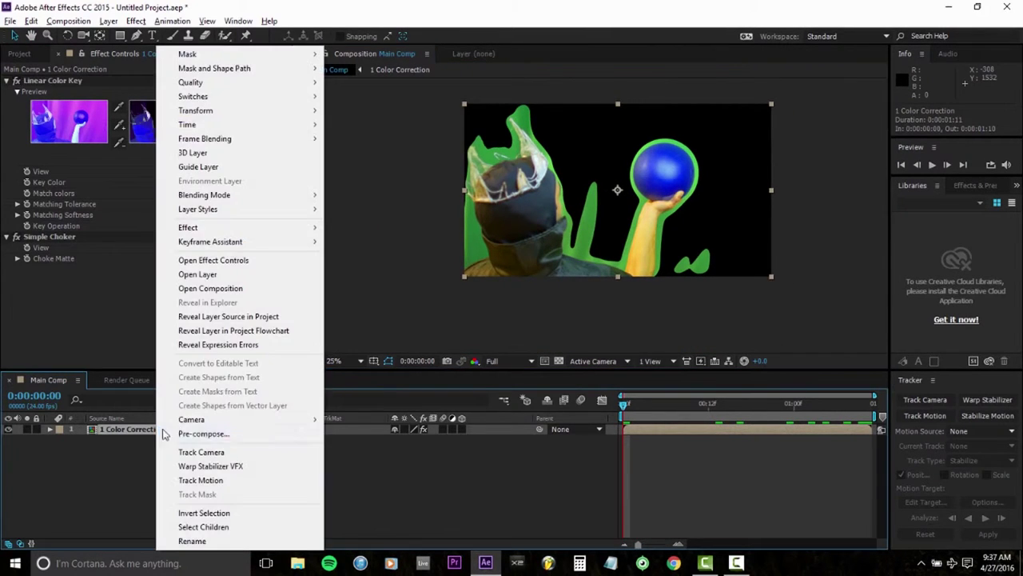
click(211, 430)
text(2 Pre Key)
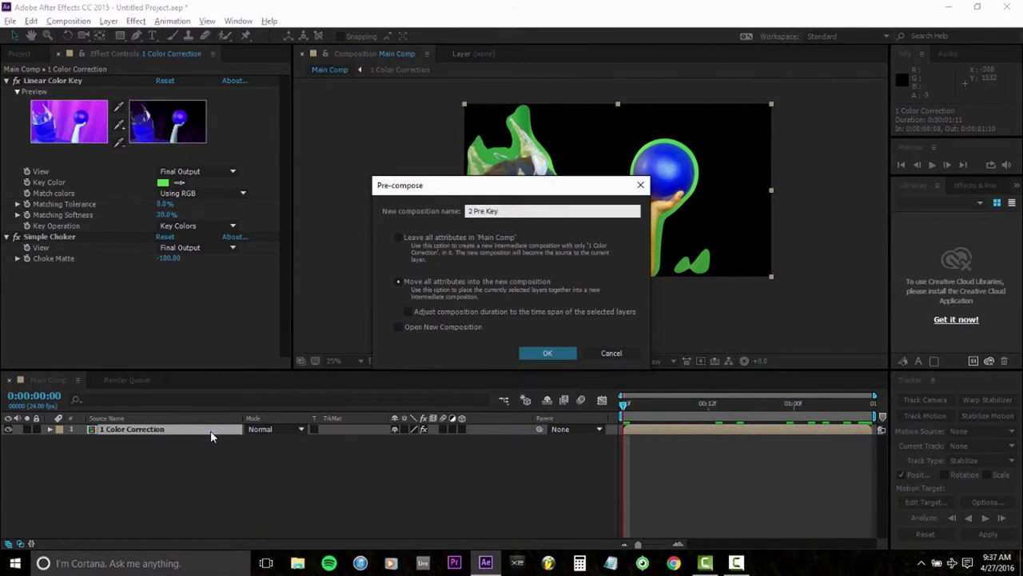
key(Return)
Step: Apply Keylight (1.2) to 2 Pre Key and sample the green backdrop as Screen Colour
right_click(200, 432)
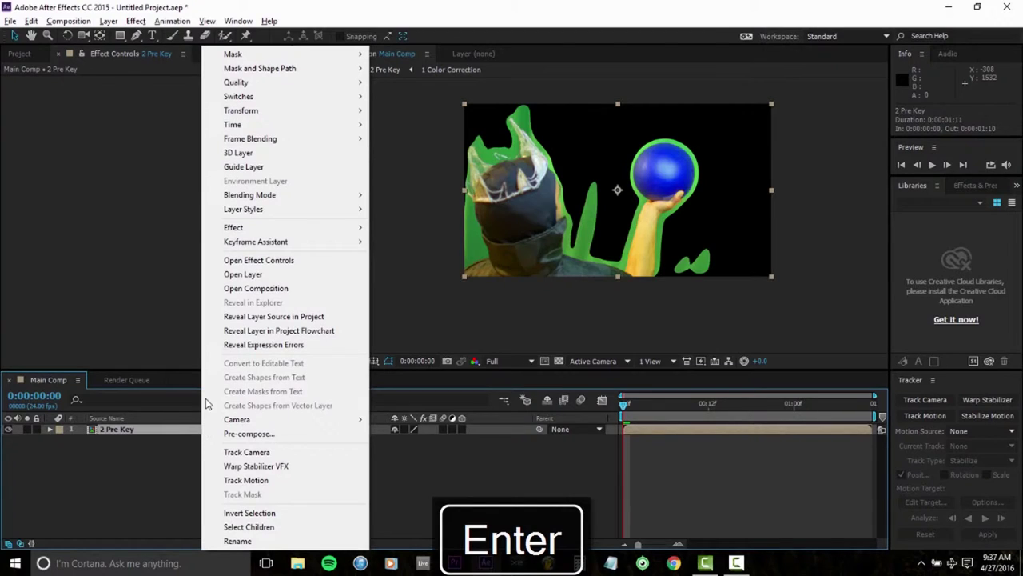
mouse_move(272, 232)
mouse_move(437, 218)
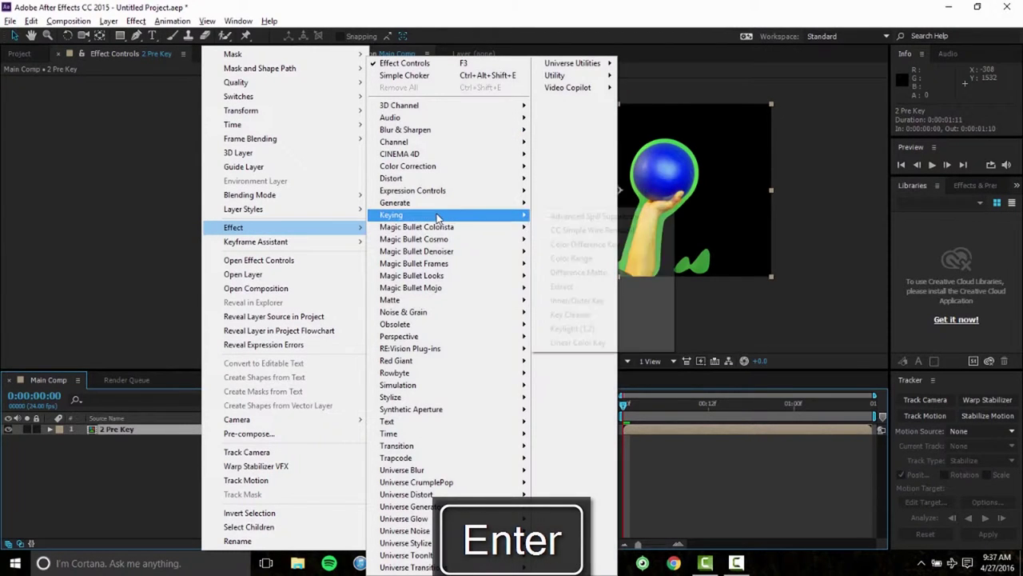
click(572, 328)
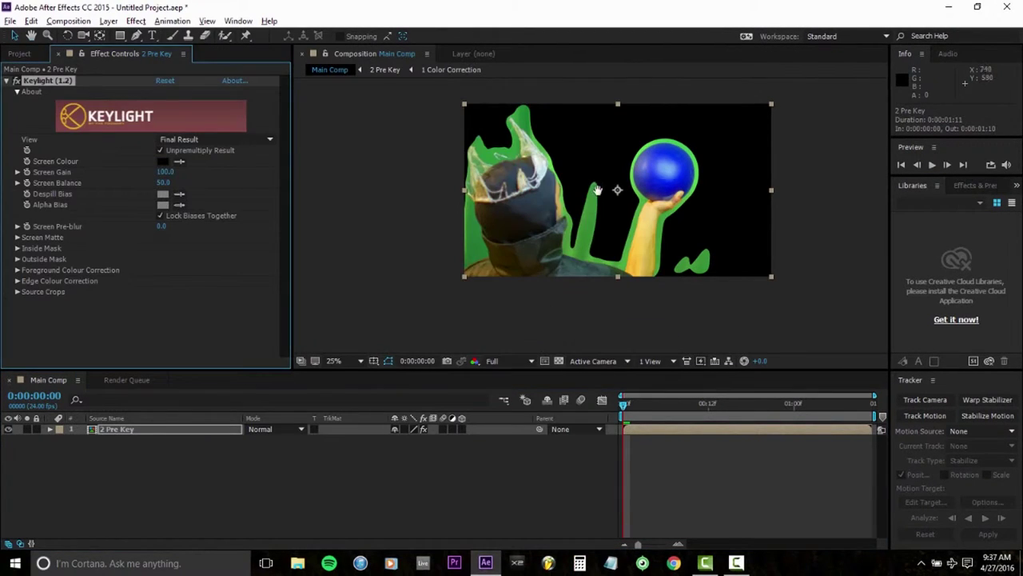
scroll(598, 189, up, 2)
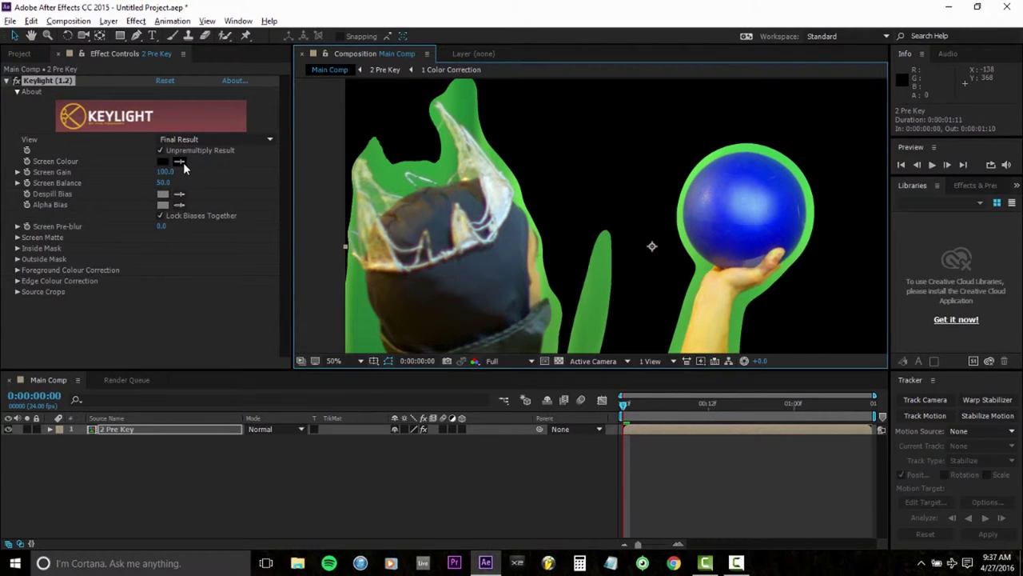
click(182, 162)
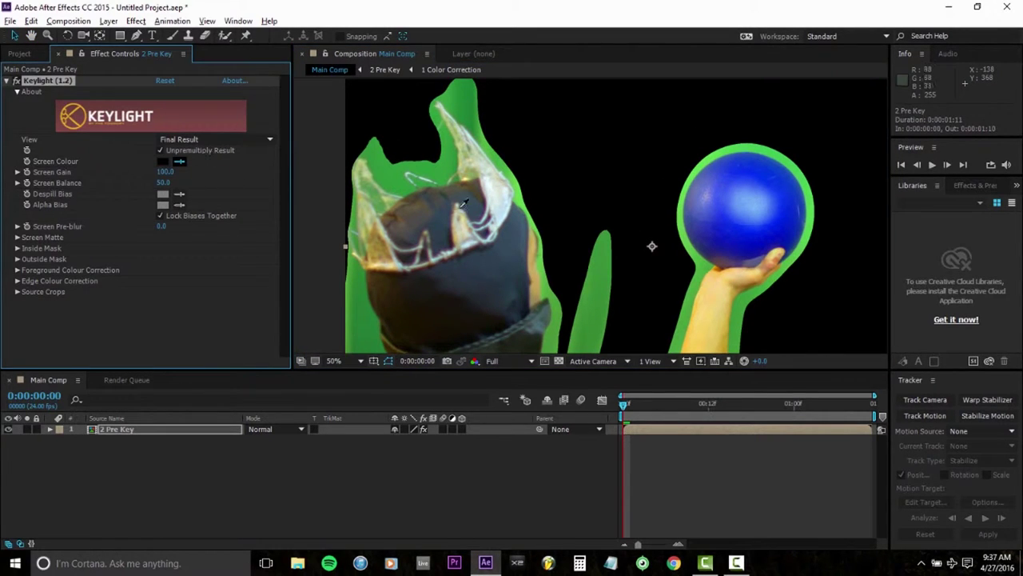
click(697, 280)
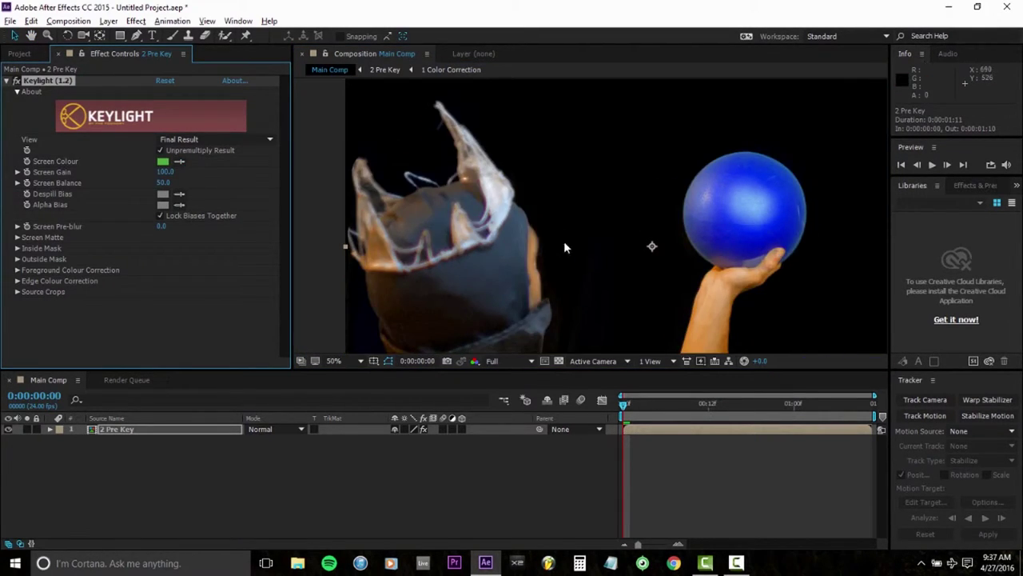
Step: Pan and zoom to inspect the keyed shoulder, arm and collar edges
key(space)
drag(563, 240, 497, 167)
scroll(496, 167, up, 2)
drag(549, 265, 626, 103)
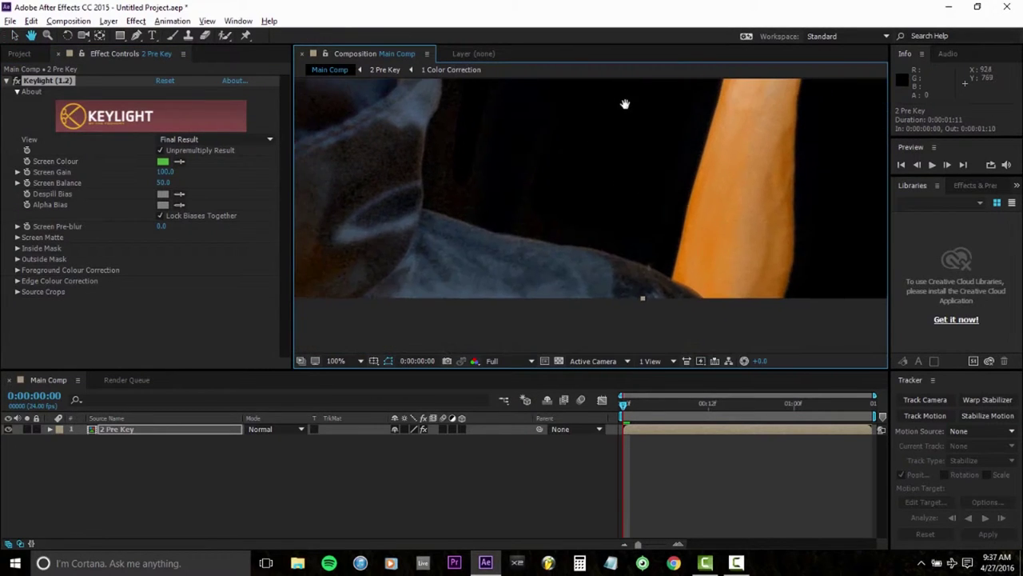
drag(514, 229, 530, 285)
scroll(661, 200, down, 4)
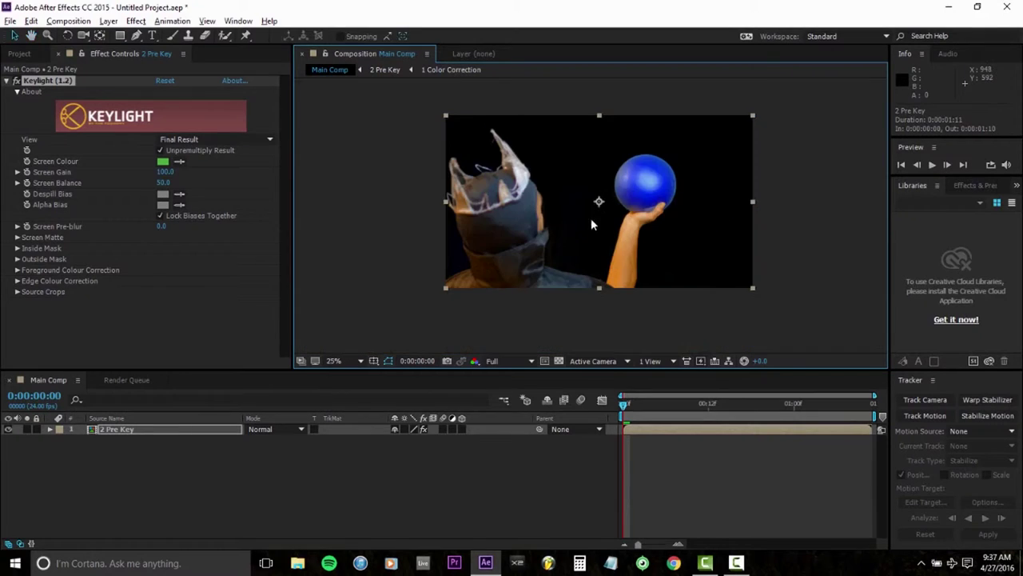
Step: Switch Keylight's View to Screen Matte and zoom in on the matte
click(210, 140)
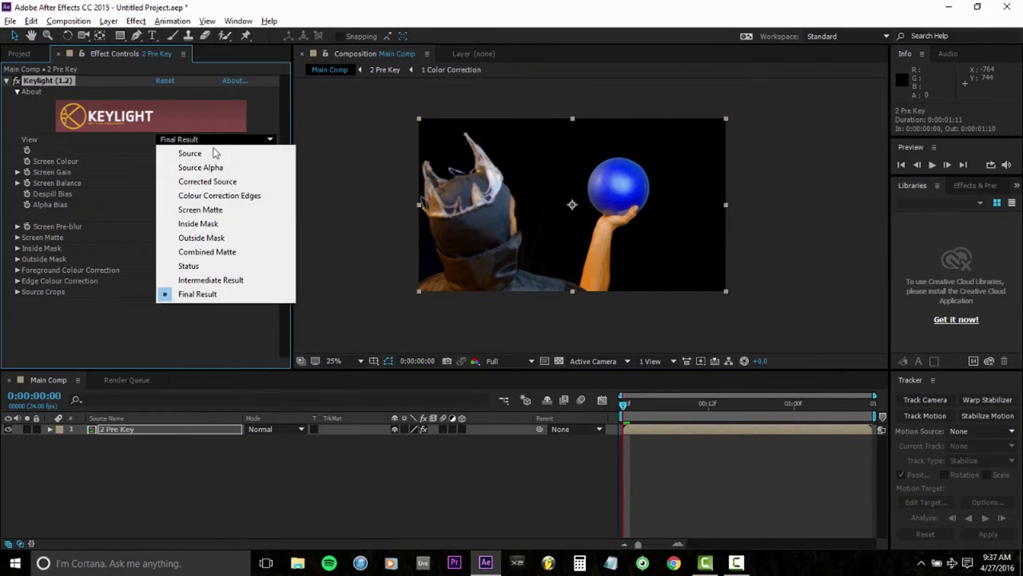
click(209, 209)
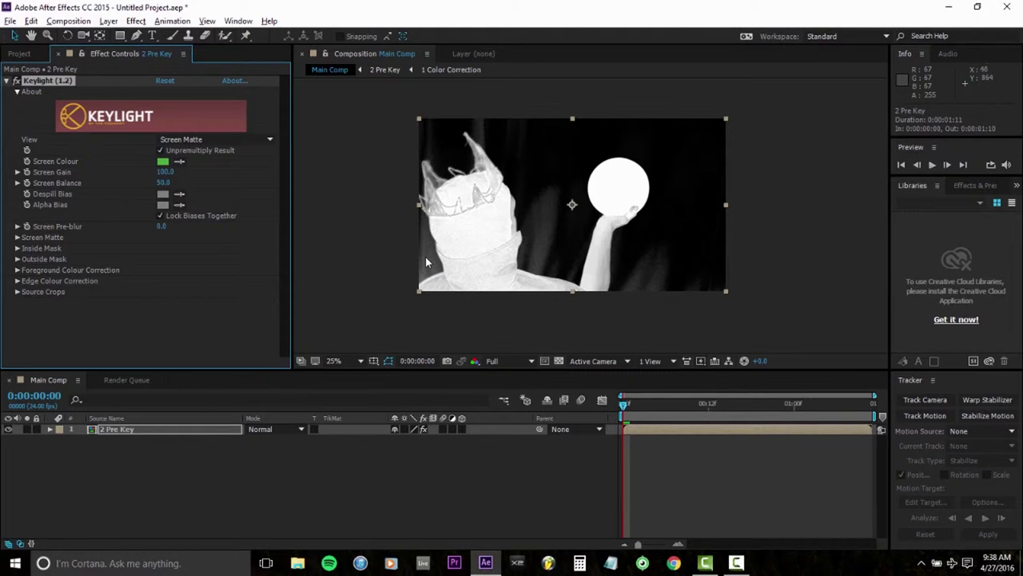
scroll(432, 263, up, 1)
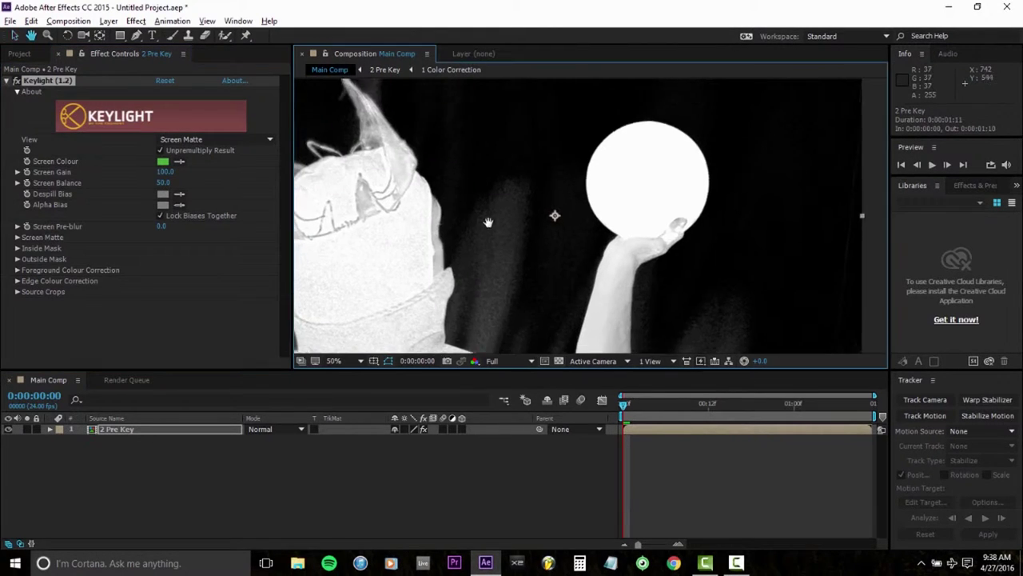
scroll(436, 264, up, 1)
drag(479, 199, 458, 236)
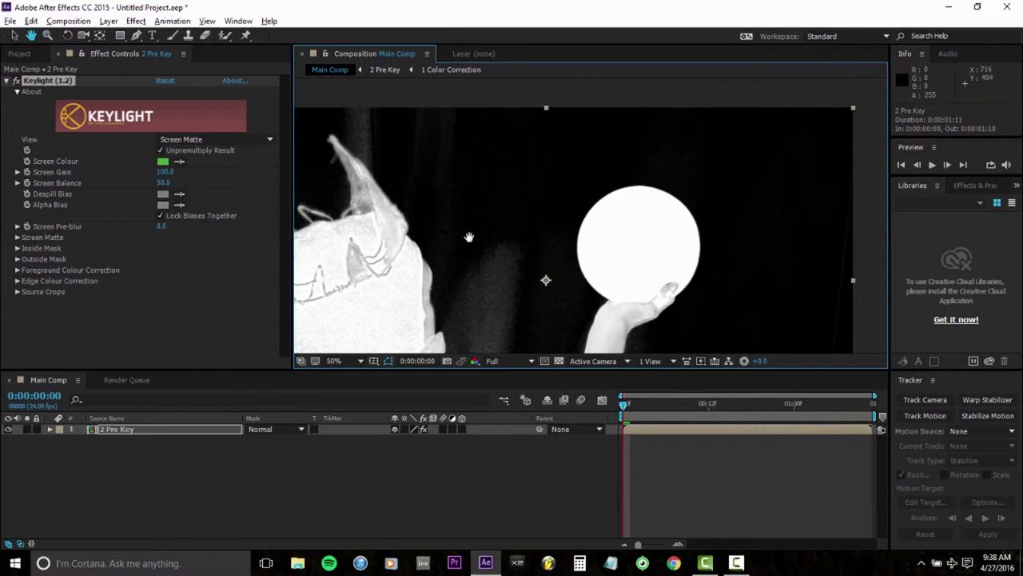
drag(536, 252, 542, 208)
drag(534, 314, 585, 229)
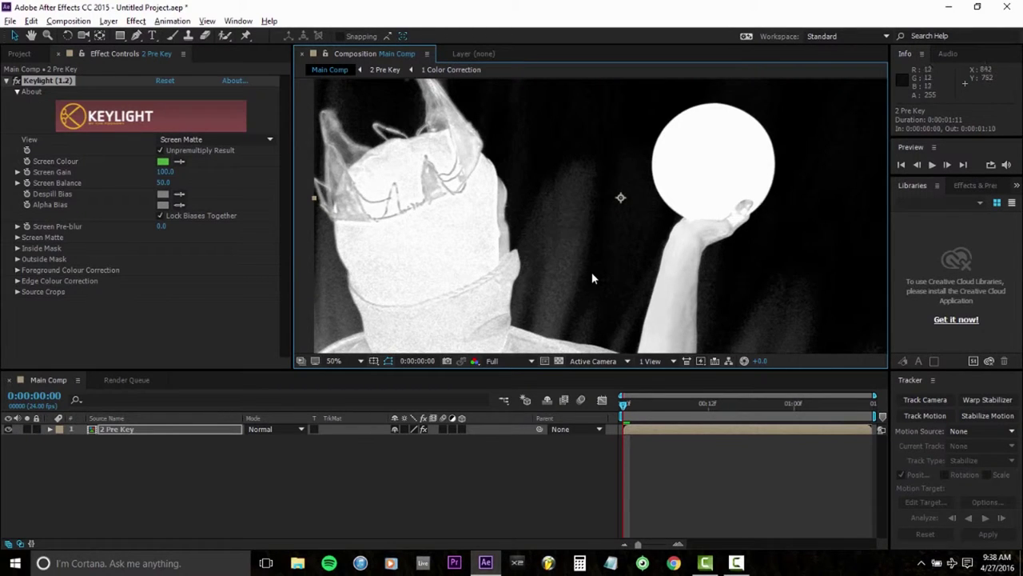
Step: Undo two recent value changes and reframe the matte on the figure
key(ctrl+z)
key(ctrl+z)
key(ctrl+z)
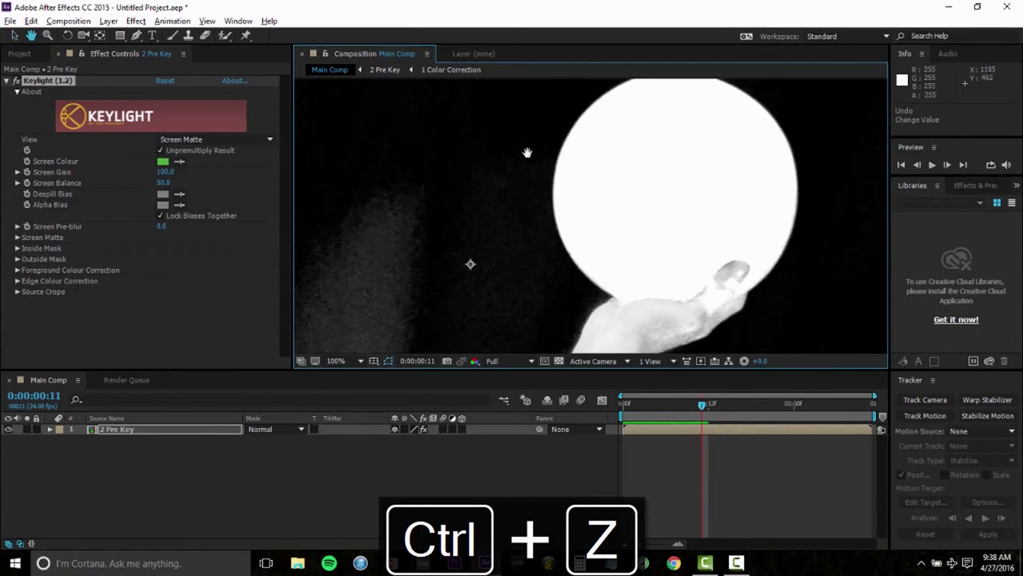
key(ctrl+z)
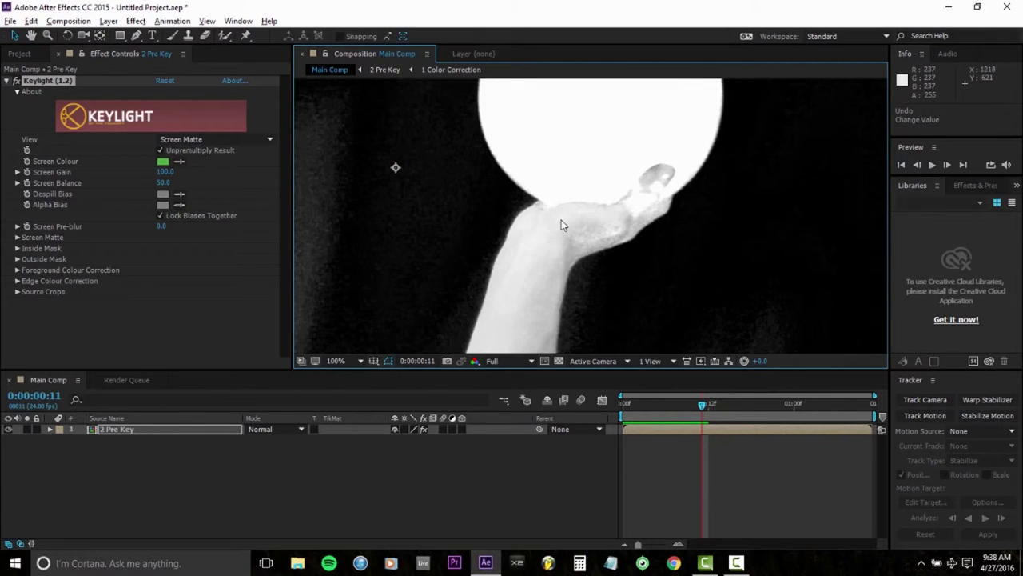
scroll(562, 220, down, 5)
scroll(564, 221, up, 3)
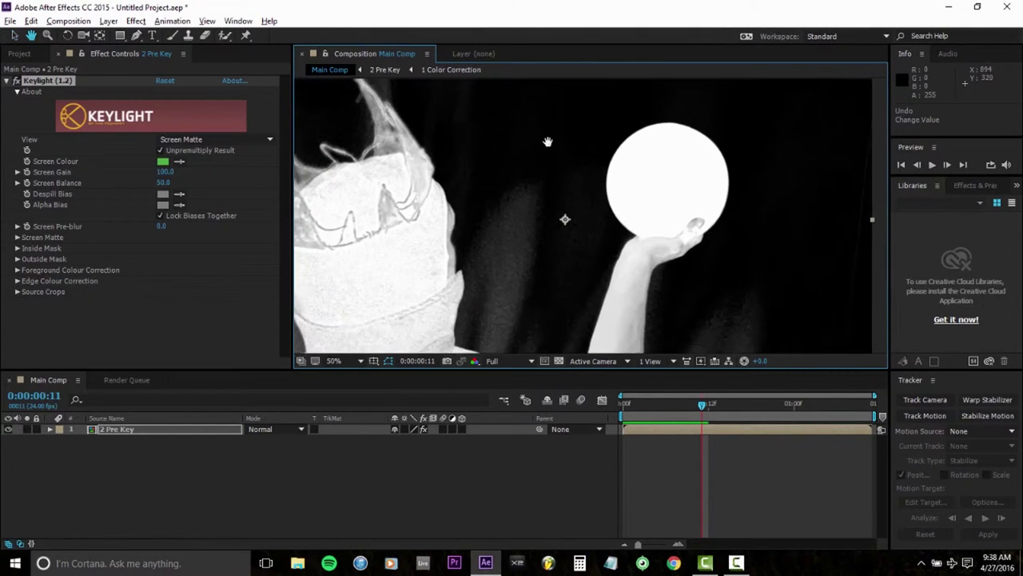
drag(547, 142, 579, 113)
Step: Set Keylight's Screen Matte Clip Black to 40 and Clip White to 48, then play back the matte
click(17, 237)
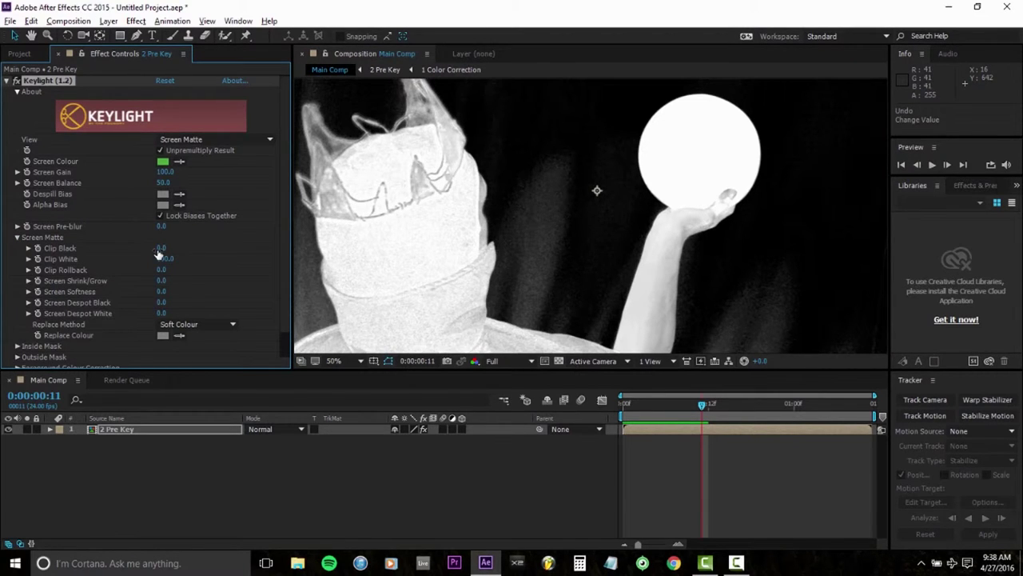
drag(160, 248, 179, 248)
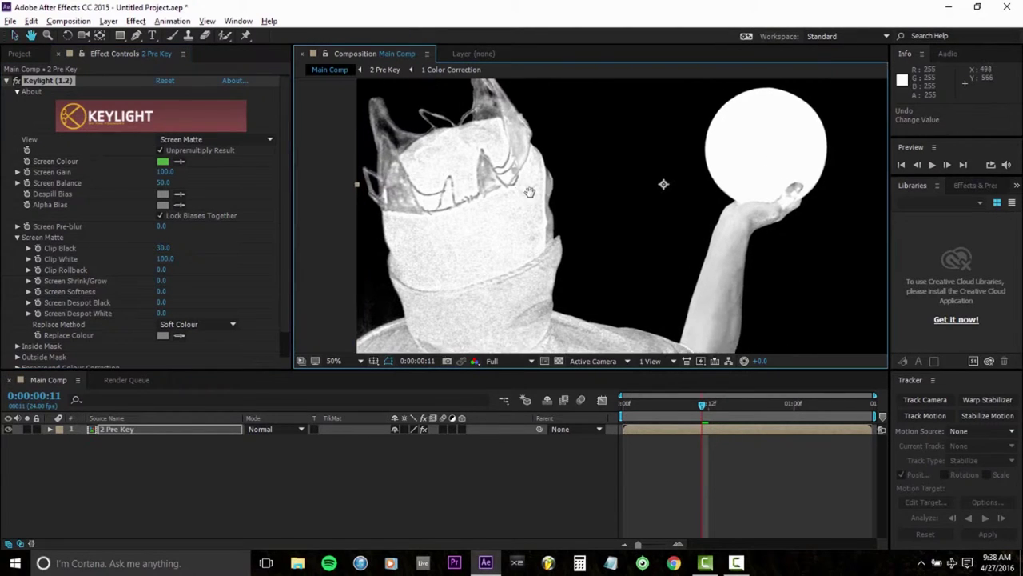
drag(529, 192, 548, 190)
drag(160, 251, 181, 251)
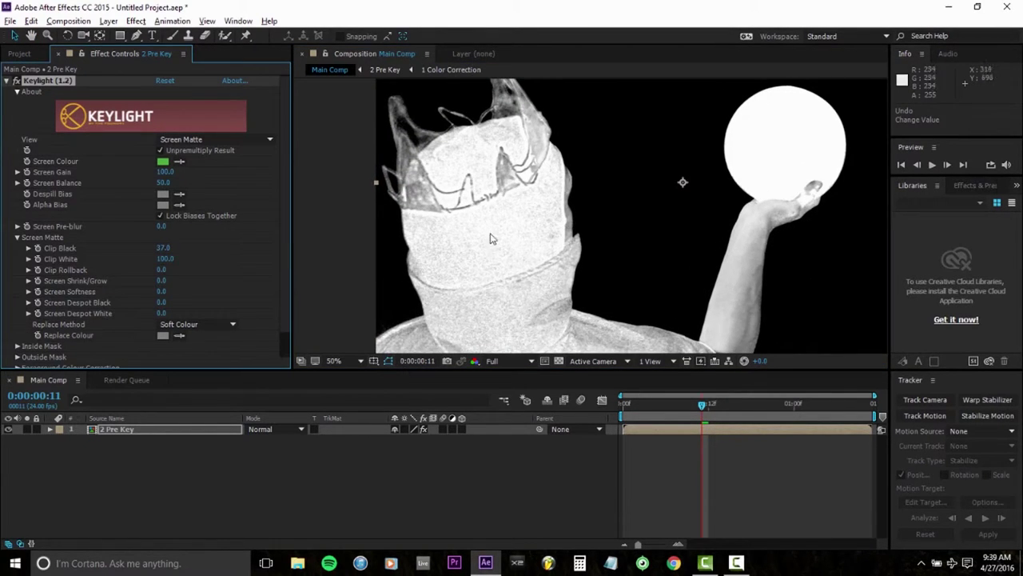
scroll(490, 238, up, 2)
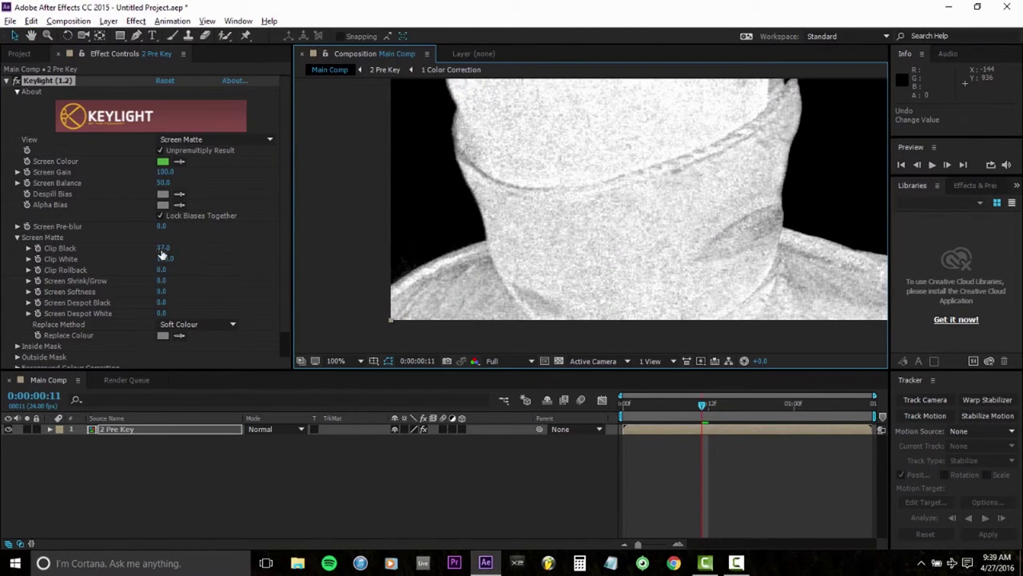
click(162, 249)
text(40)
key(Return)
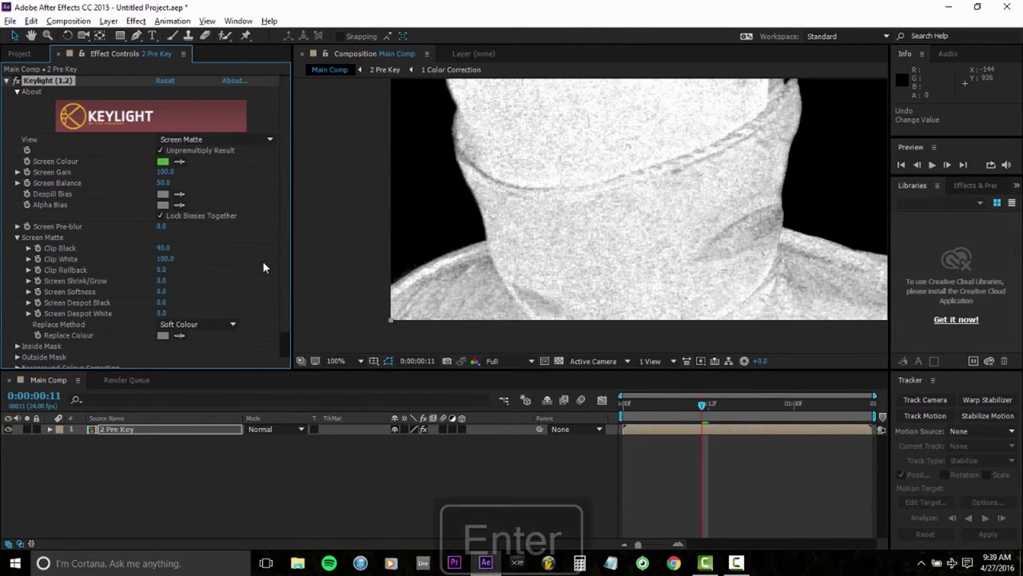
scroll(687, 232, down, 2)
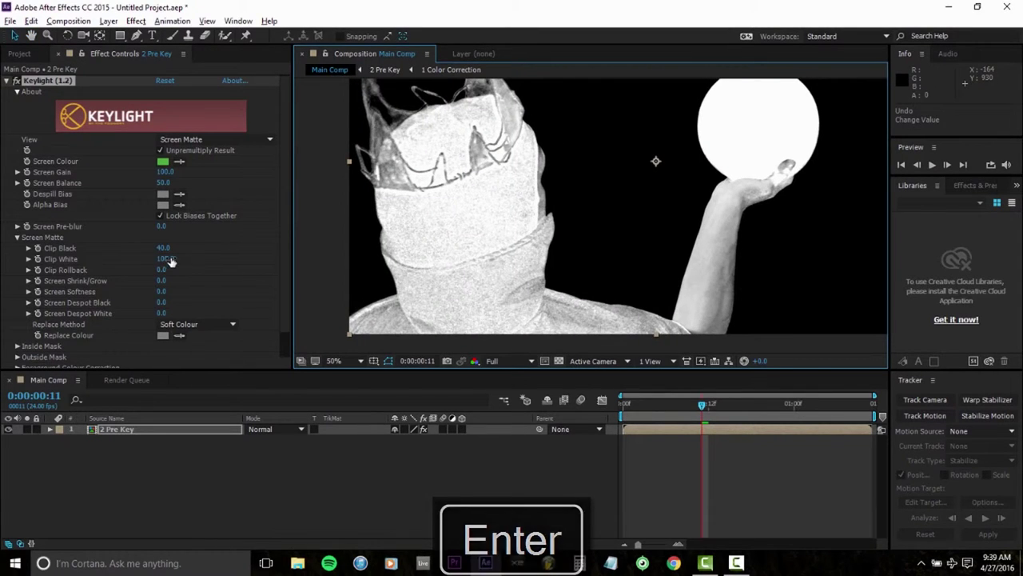
drag(165, 259, 143, 265)
scroll(593, 232, down, 2)
key(space)
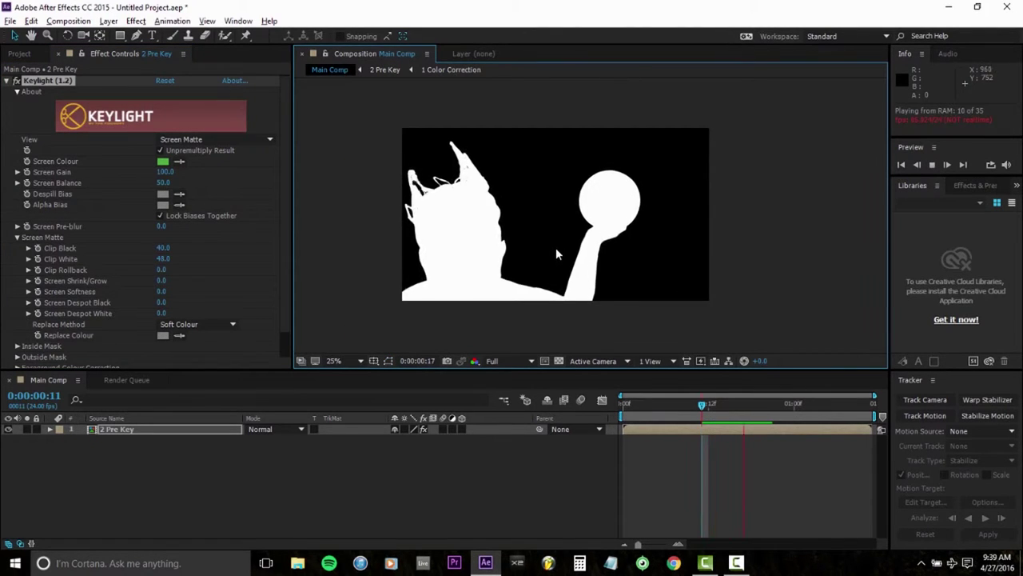
Step: Stop playback and boost viewer exposure to +3.0 to inspect matte noise
key(space)
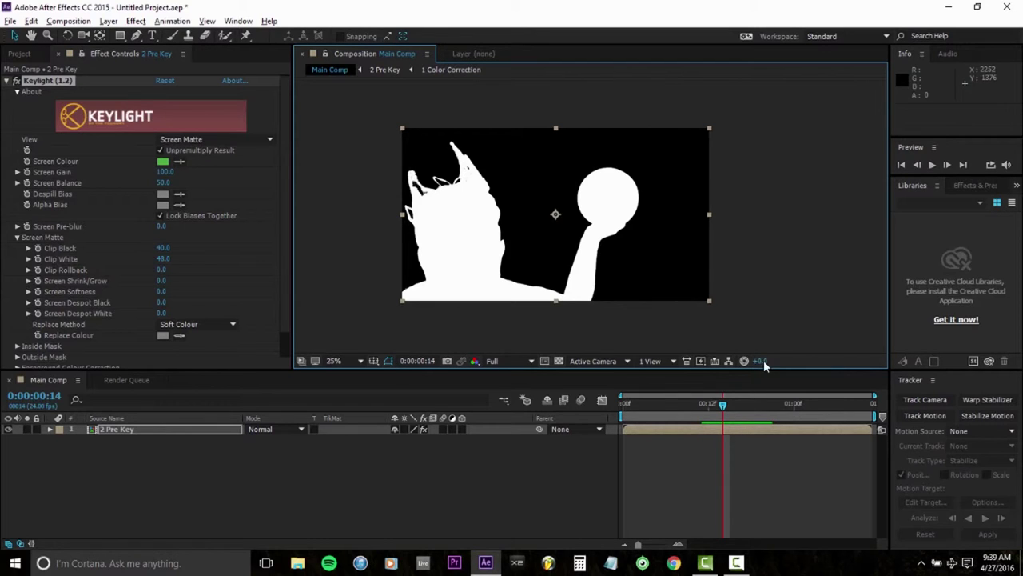
key(Return)
scroll(522, 297, up, 2)
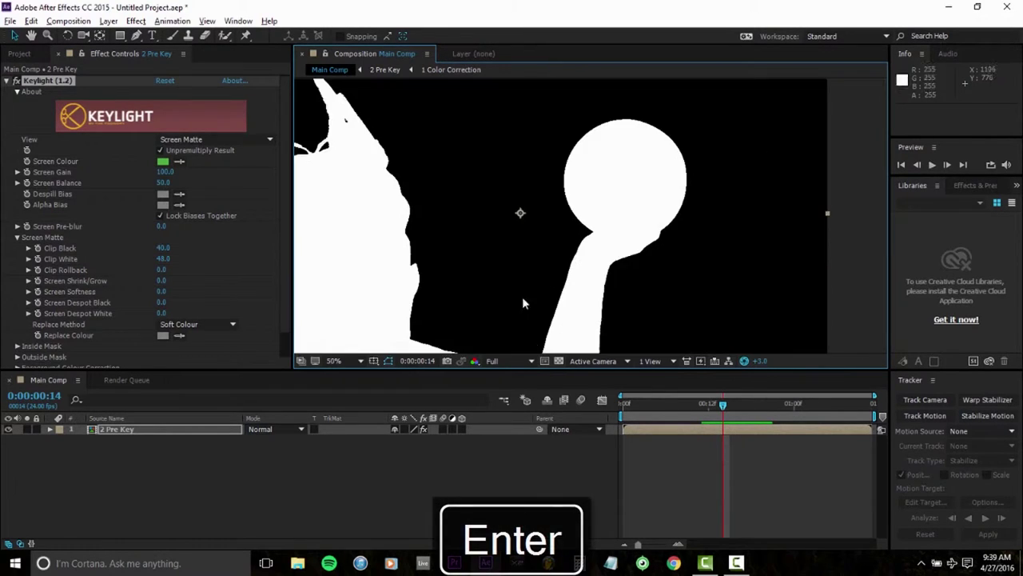
scroll(602, 256, up, 2)
drag(670, 256, 504, 285)
scroll(504, 285, up, 4)
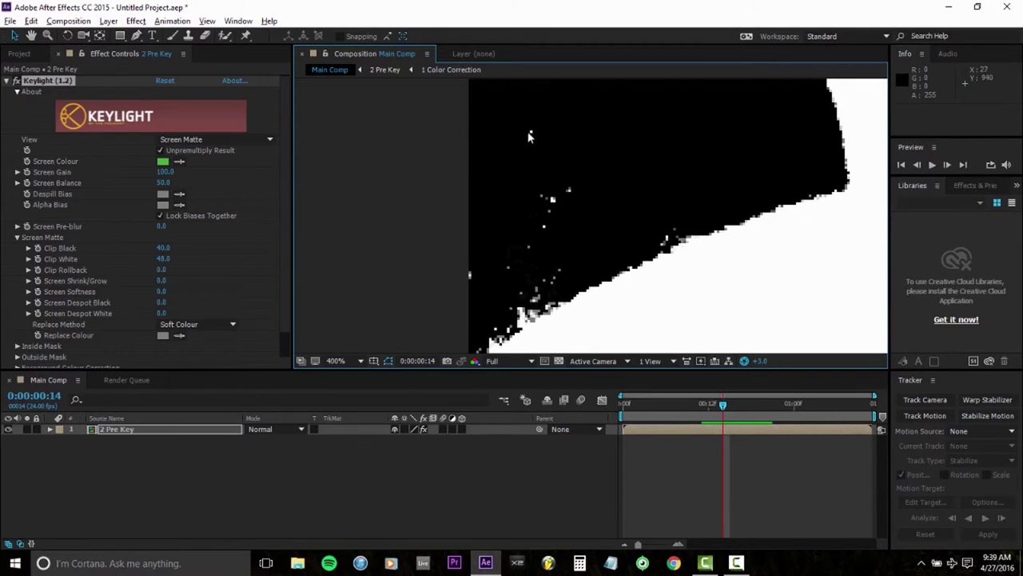
Step: Undo stray changes to return Clip Black to 46.0 and set Screen Softness to 3.0
key(ctrl+z)
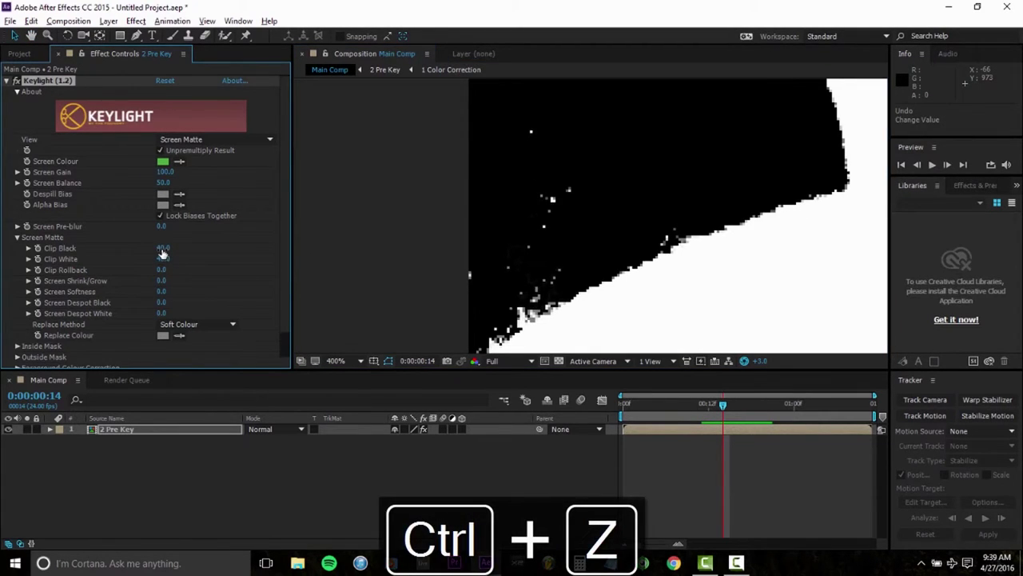
key(ctrl+z)
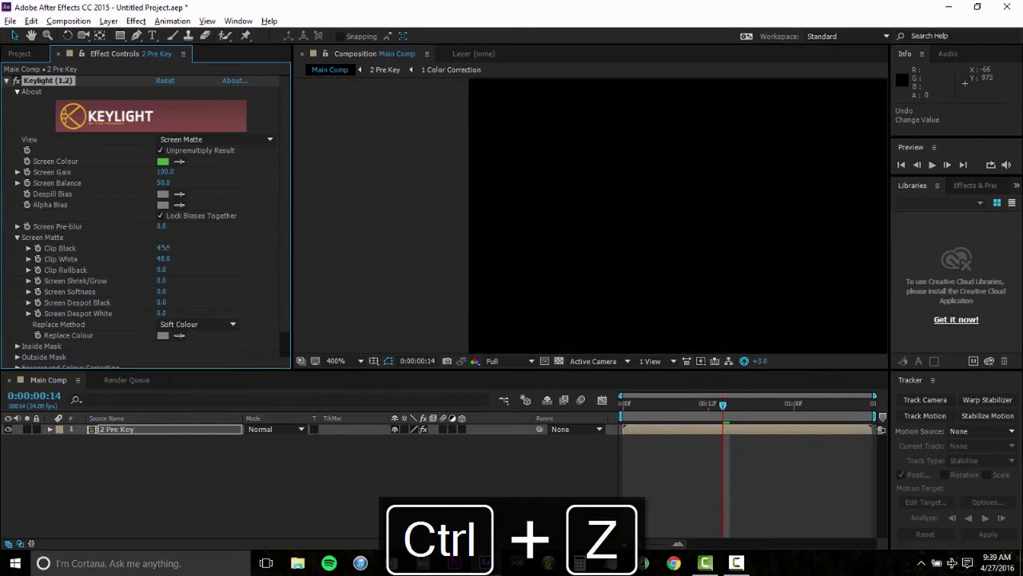
key(ctrl+z)
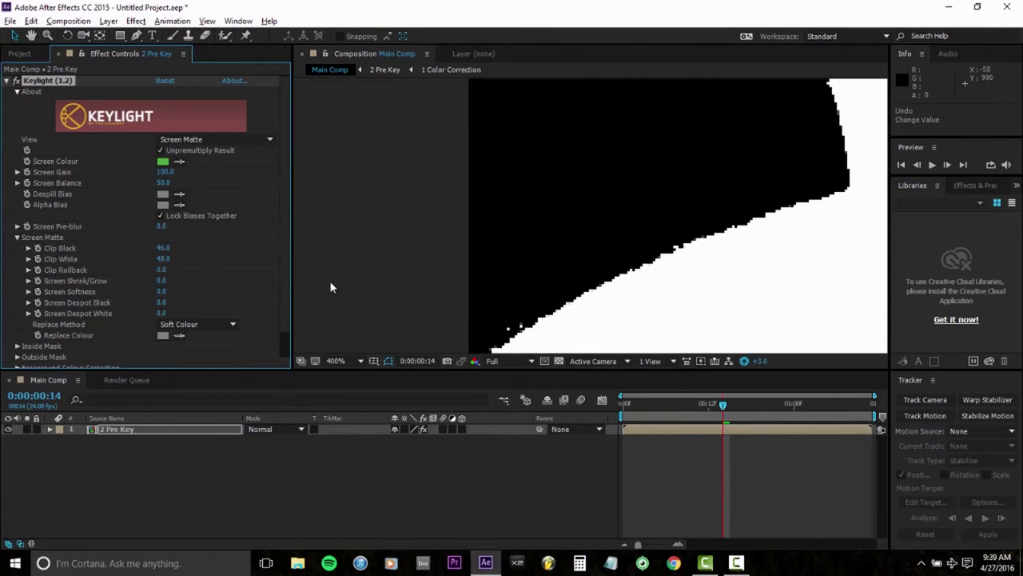
scroll(570, 196, down, 2)
scroll(570, 195, up, 2)
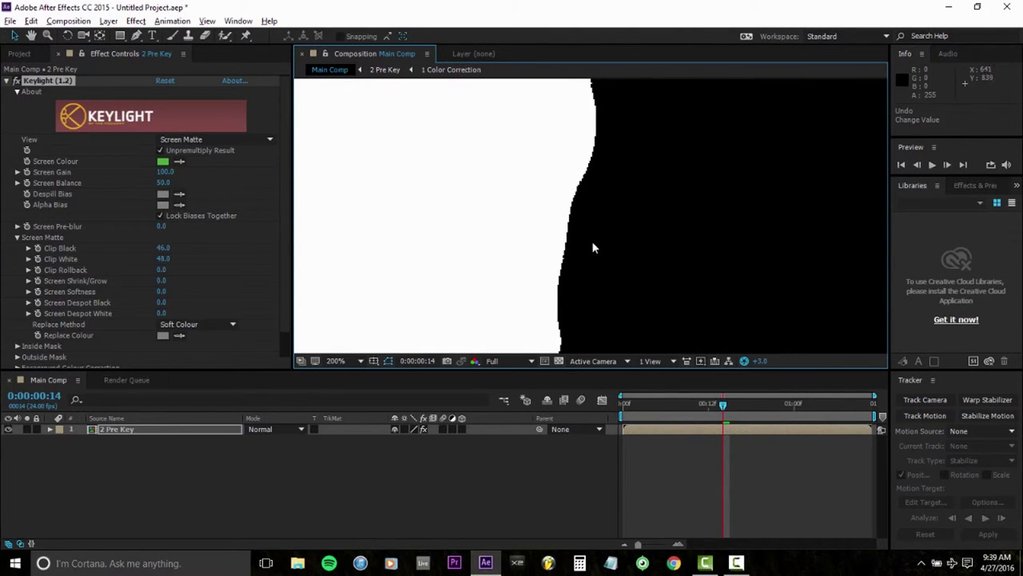
click(164, 288)
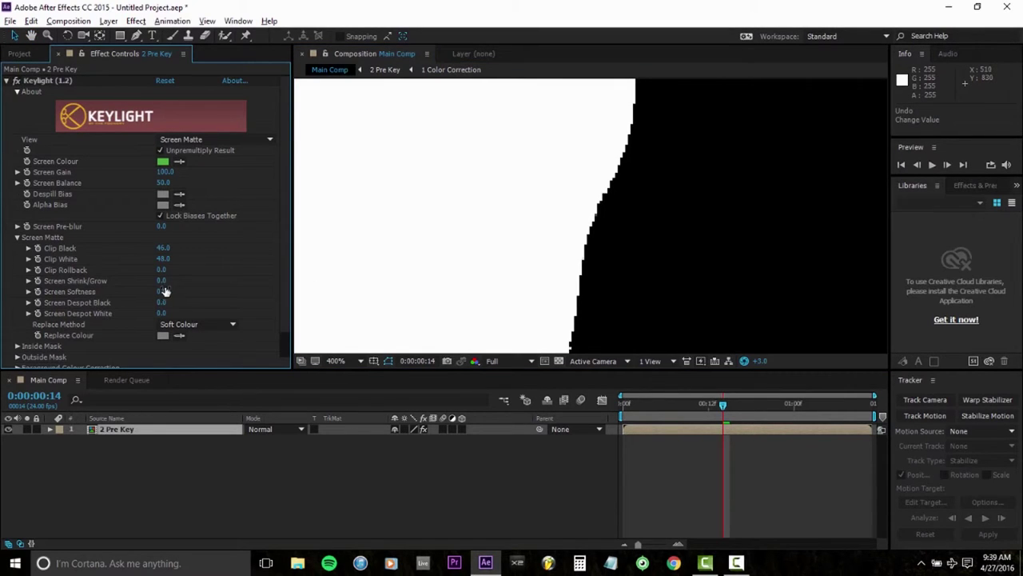
key(Return)
key(shift+slash)
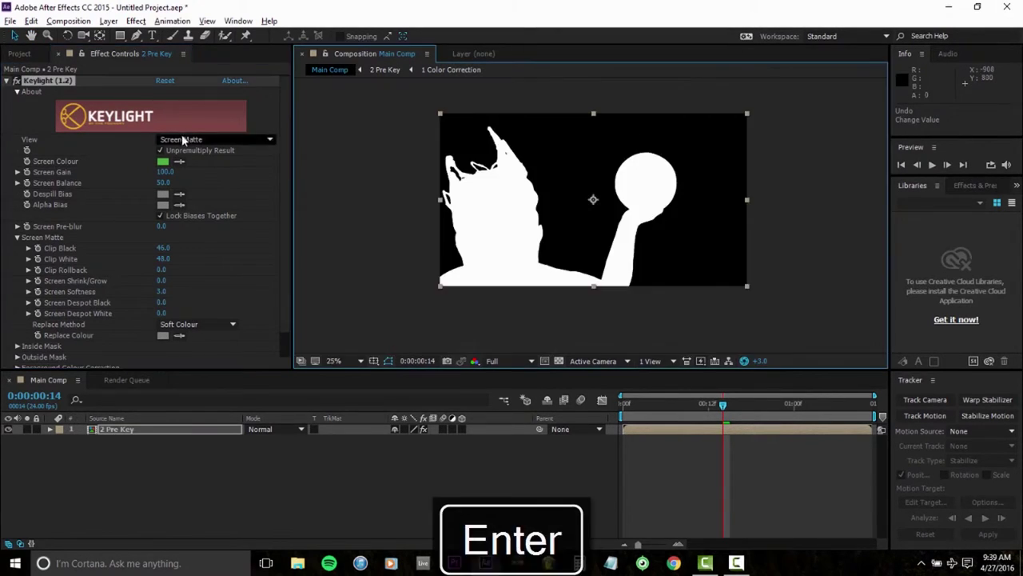
Step: Set Keylight's View to Final Result, reset exposure to +0.0, and zoom in on the blue ball
click(186, 141)
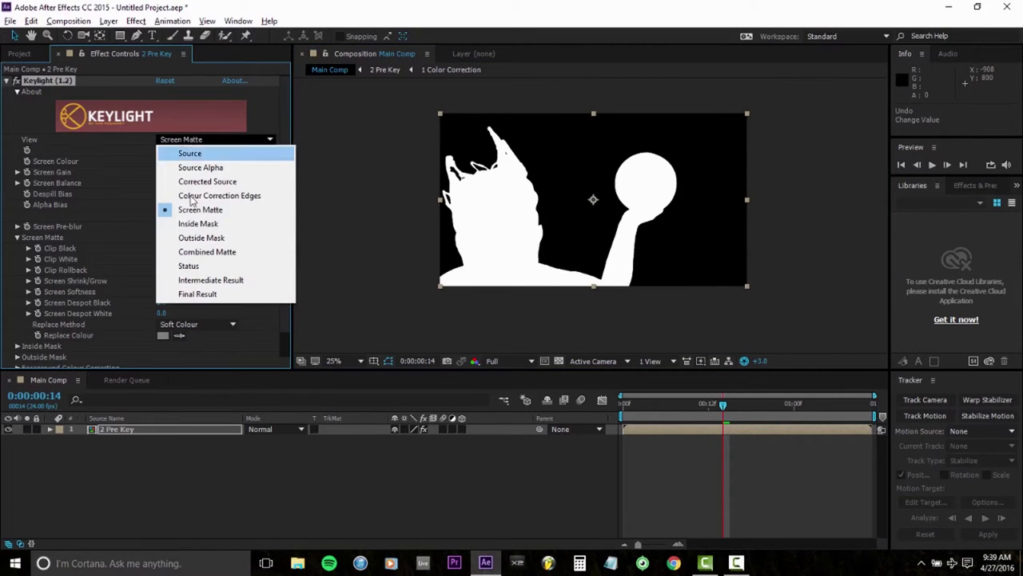
click(200, 295)
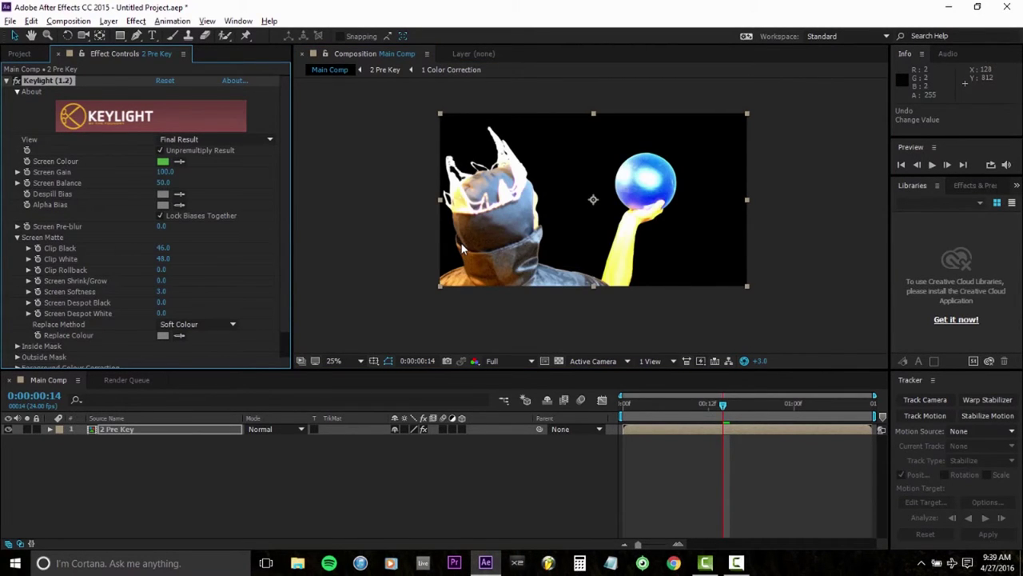
click(745, 362)
scroll(592, 209, up, 4)
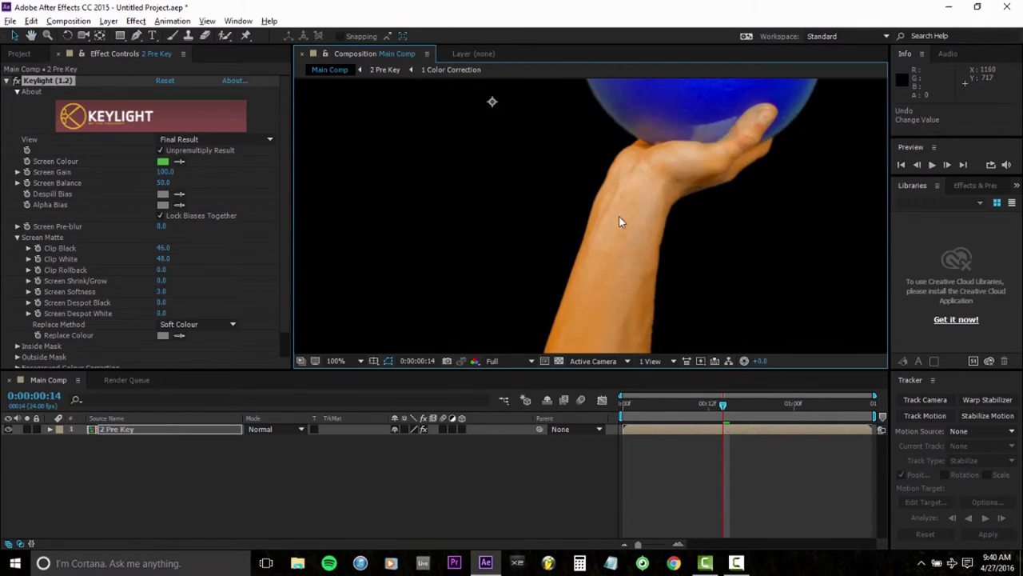
drag(643, 187, 510, 213)
drag(354, 200, 541, 235)
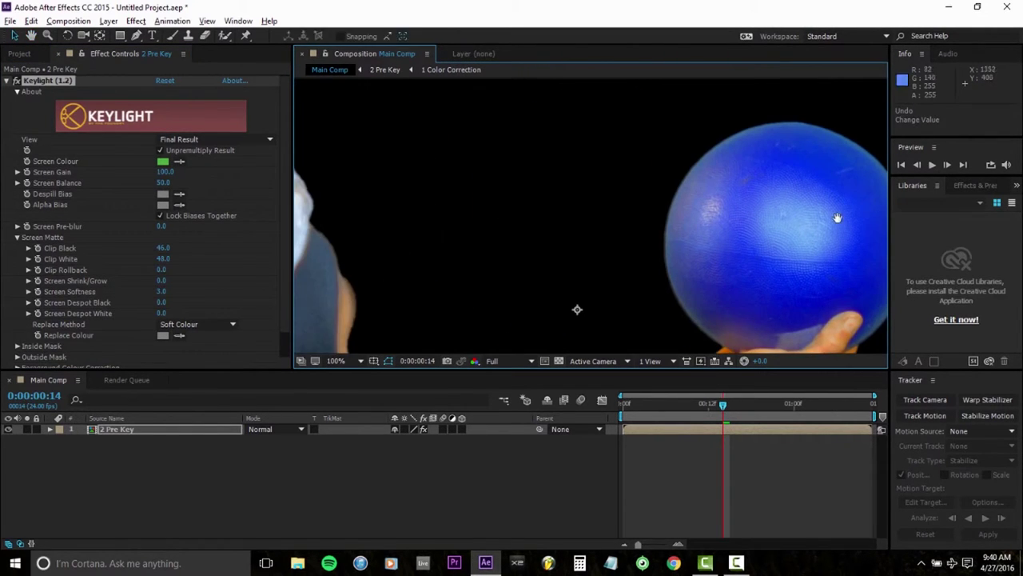
drag(837, 217, 616, 220)
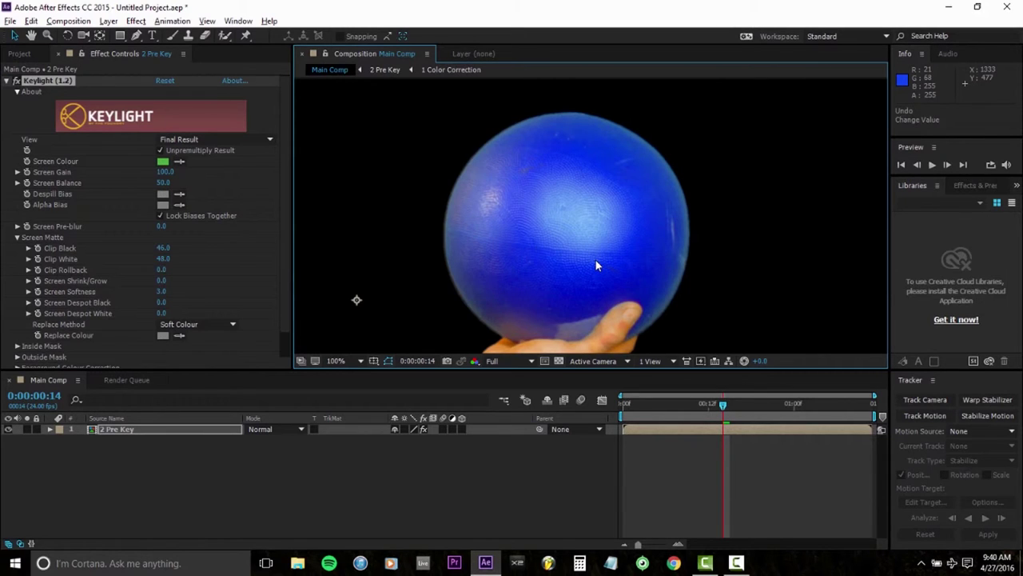
Step: Turn on the transparency grid and inspect the edges around the ball, hand and crowned head
click(559, 361)
scroll(628, 220, up, 5)
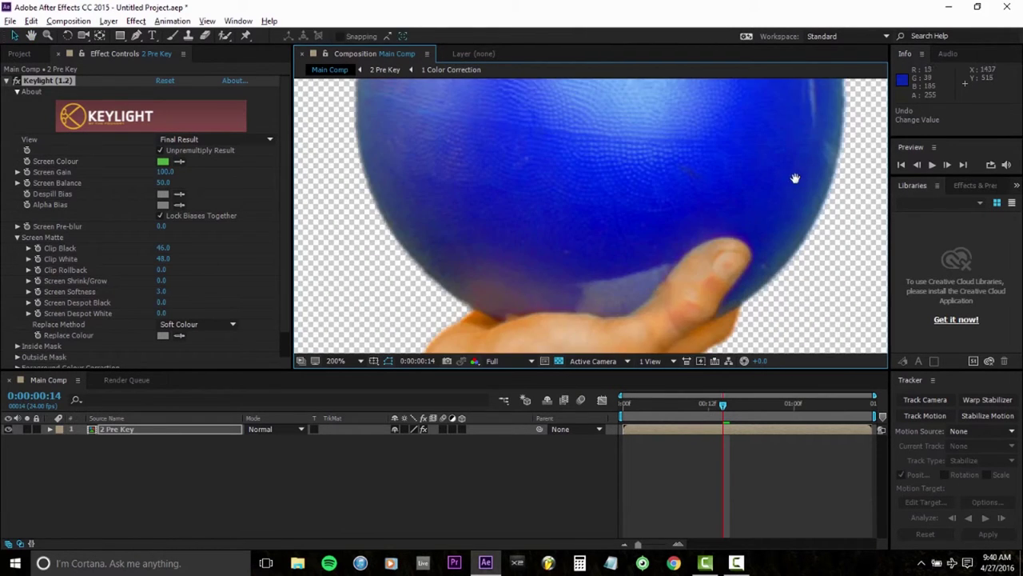
drag(612, 189, 724, 245)
scroll(724, 245, down, 4)
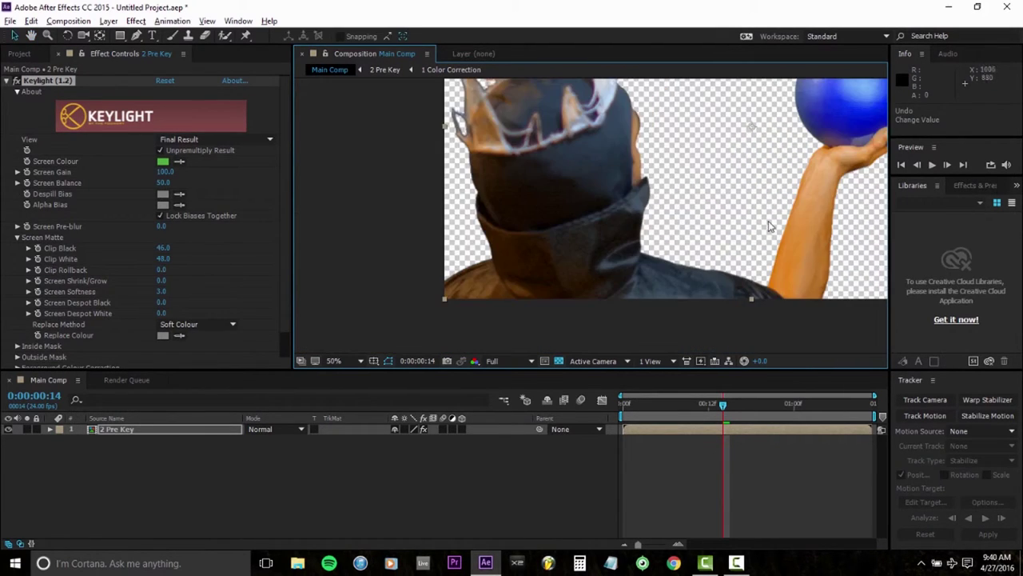
drag(850, 238, 622, 238)
key(v)
scroll(622, 238, down, 2)
Step: Pre-compose the 2 Pre Key layer into a new precomp named '3 Alpha'
right_click(162, 428)
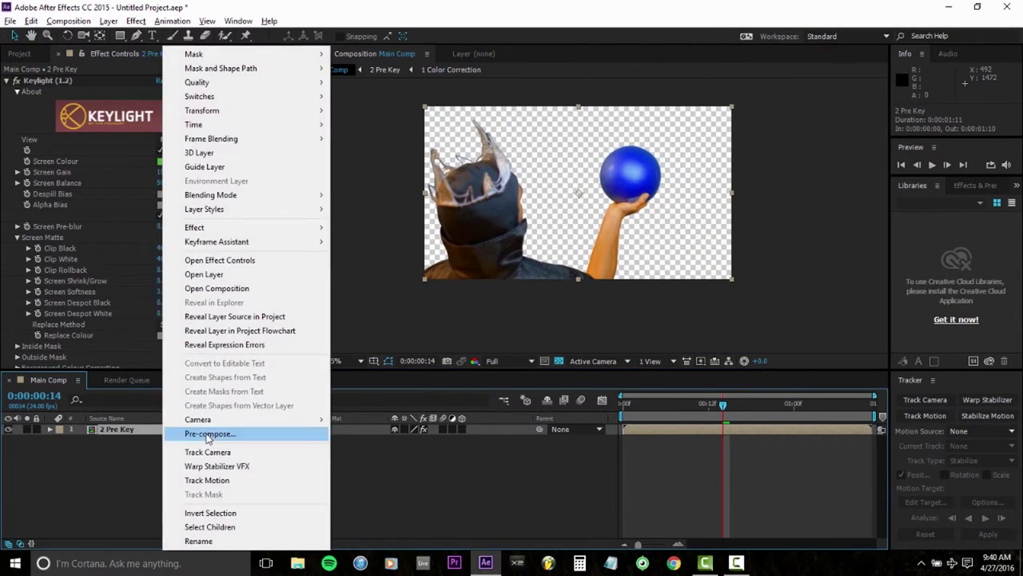
click(209, 425)
text(3 Alpha)
key(Return)
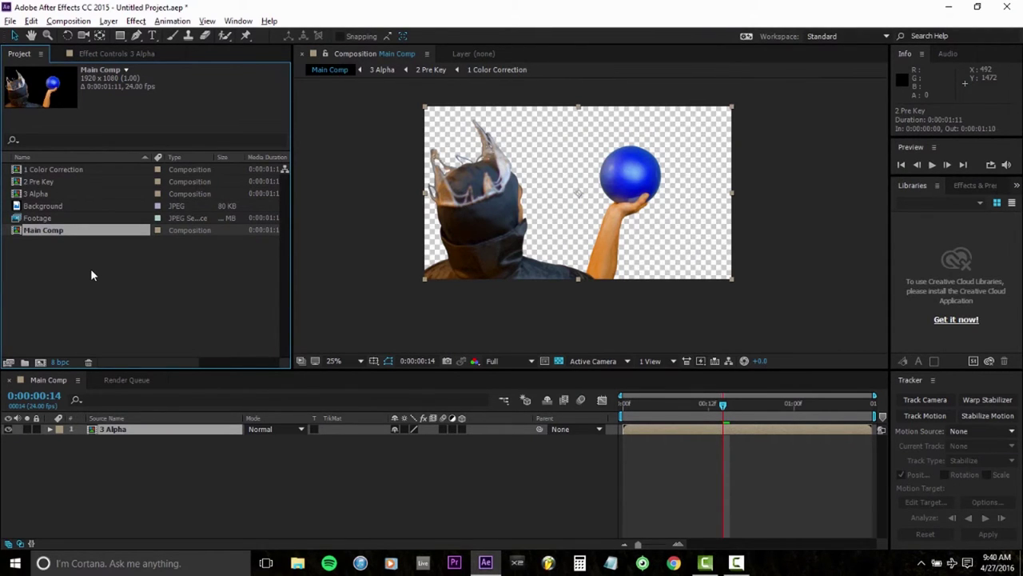
key(ctrl+z)
Step: Add Footage beneath 3 Alpha, set 3 Alpha's mode to Stencil Alpha, and preview
drag(33, 220, 153, 500)
key(ctrl+Up)
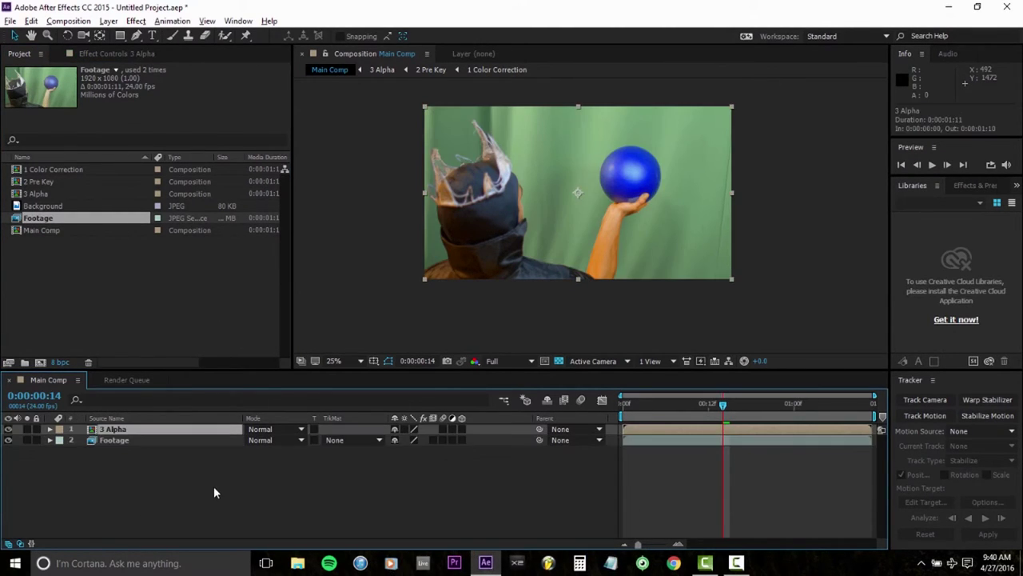
click(262, 430)
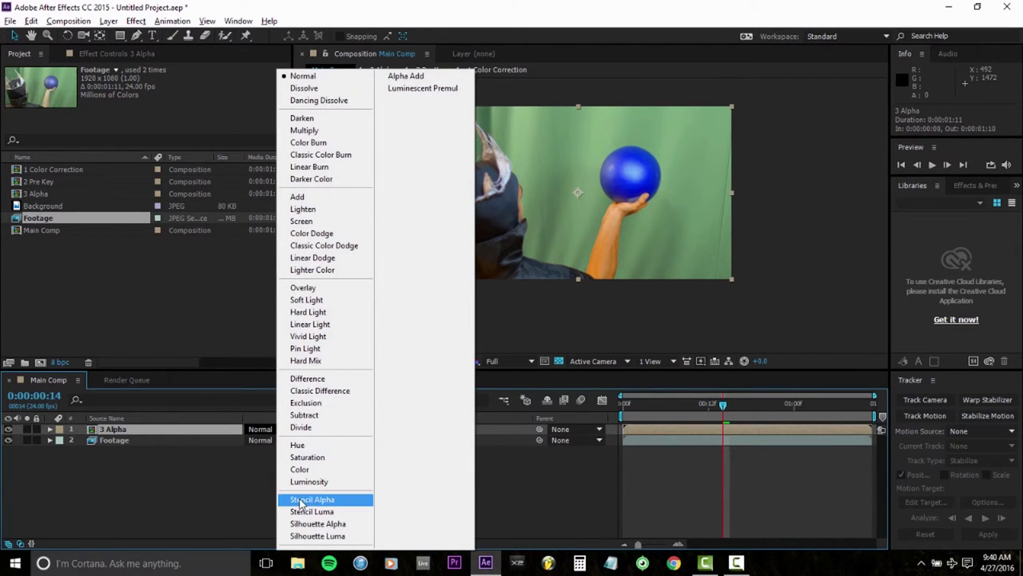
click(299, 498)
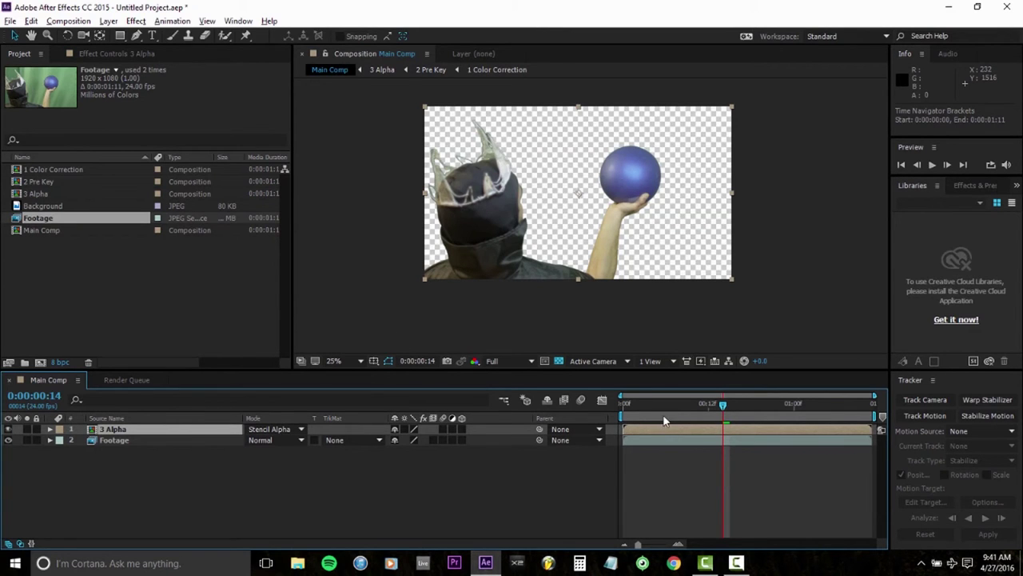
key(ctrl+shift+z)
key(space)
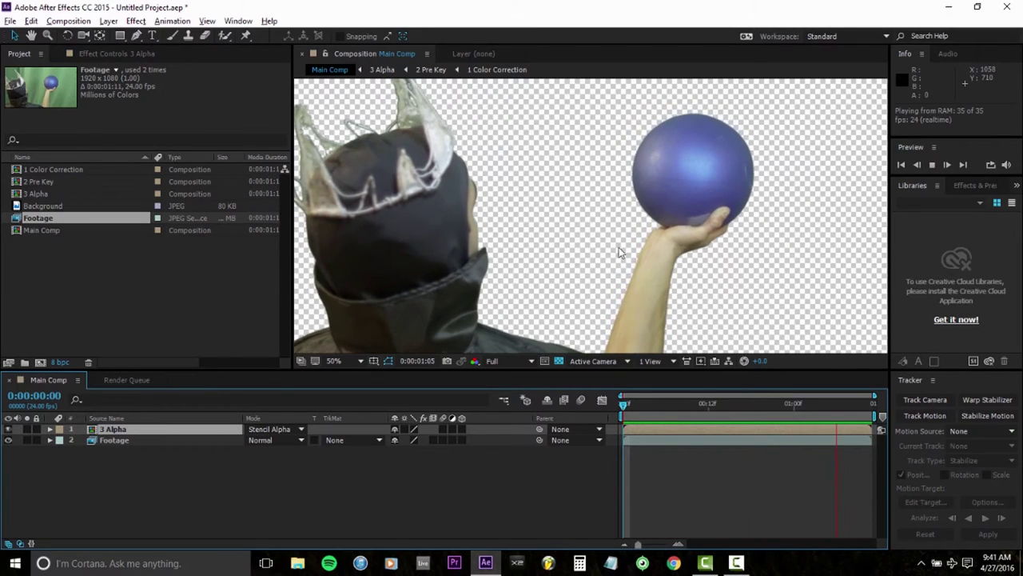
Step: Add the neon grid Background image to the timeline beneath the other layers
scroll(640, 235, down, 1)
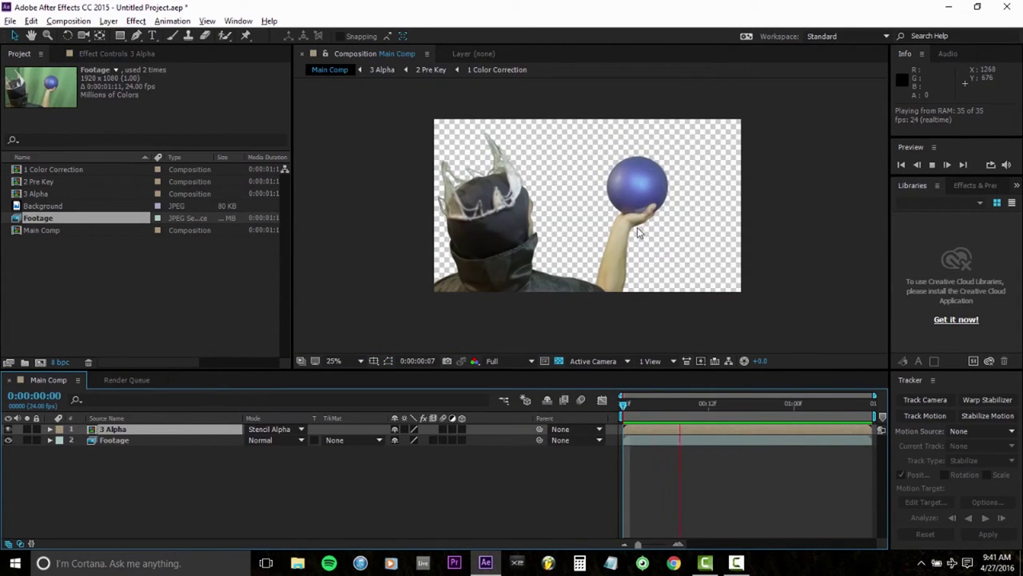
drag(45, 206, 160, 460)
click(102, 492)
click(110, 451)
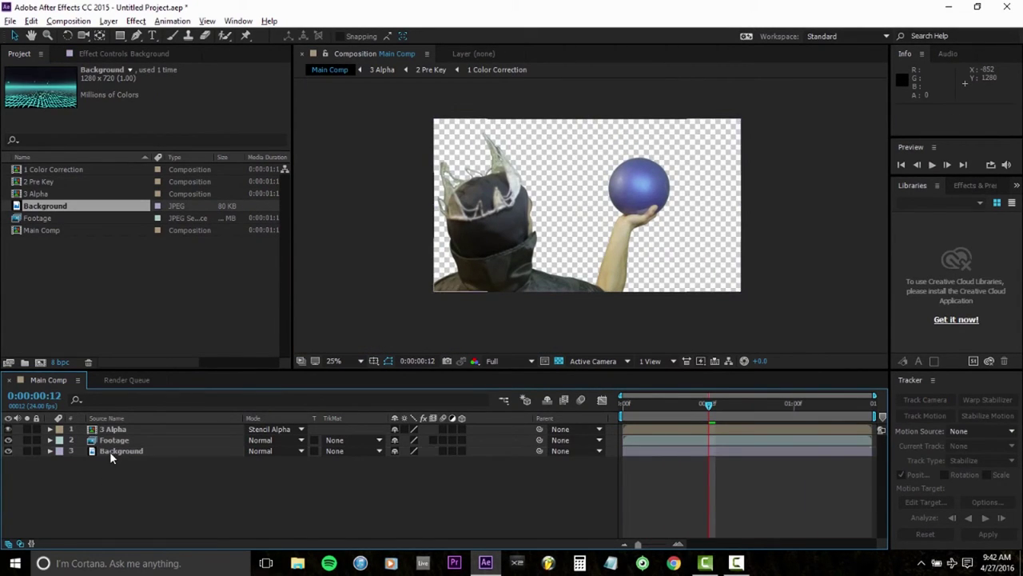
Step: Pre-compose the 3 Alpha and Footage layers into a new precomp named '4 Keyed'
click(163, 430)
ctrl+click(158, 441)
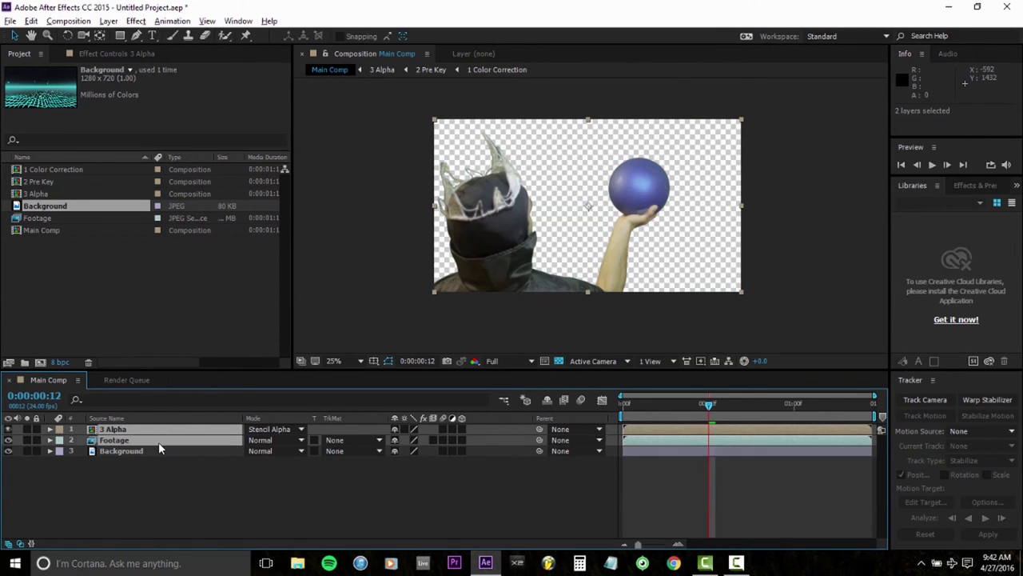
right_click(158, 441)
click(180, 436)
text(4 Keyed)
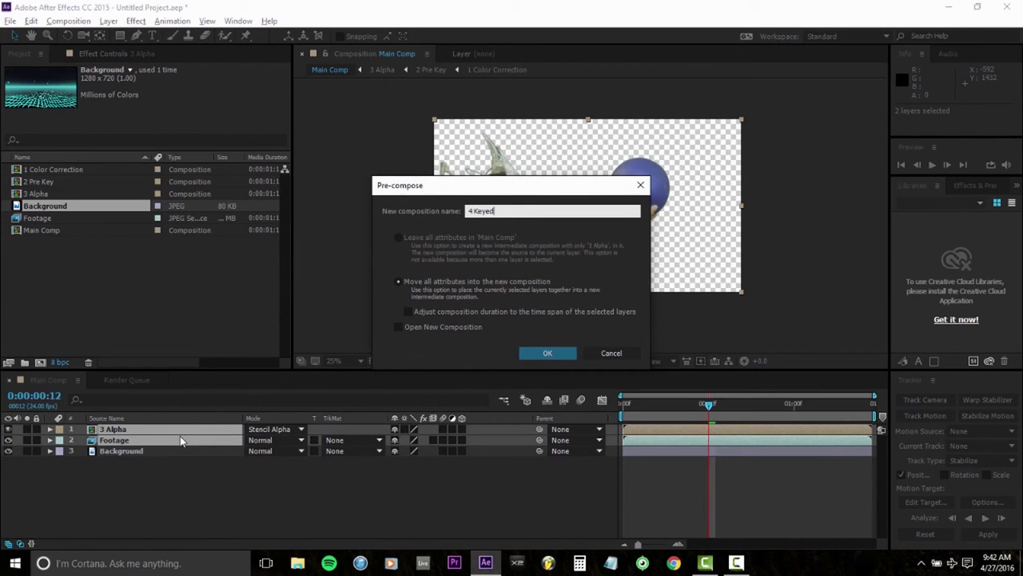
key(Return)
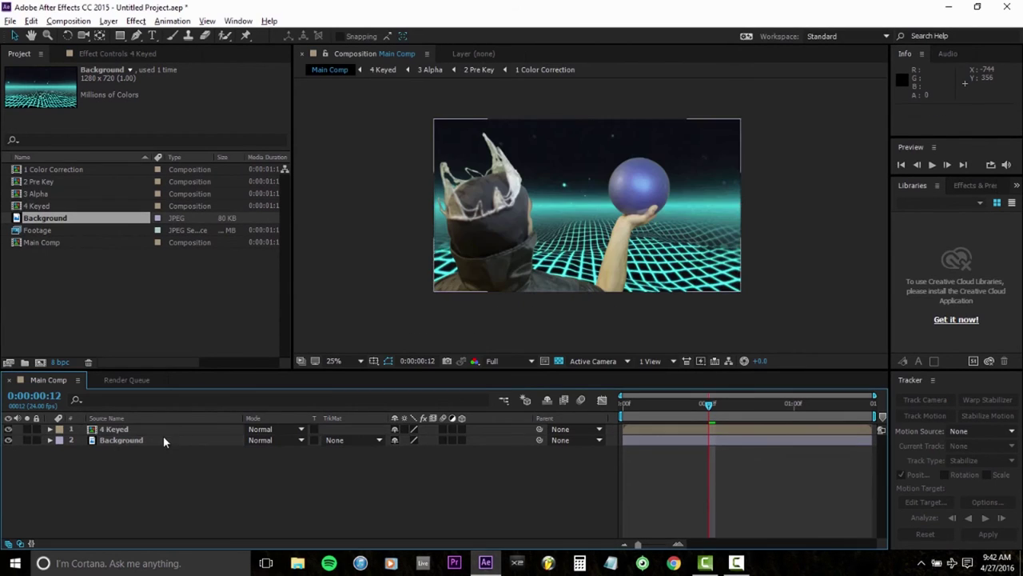
scroll(626, 251, up, 2)
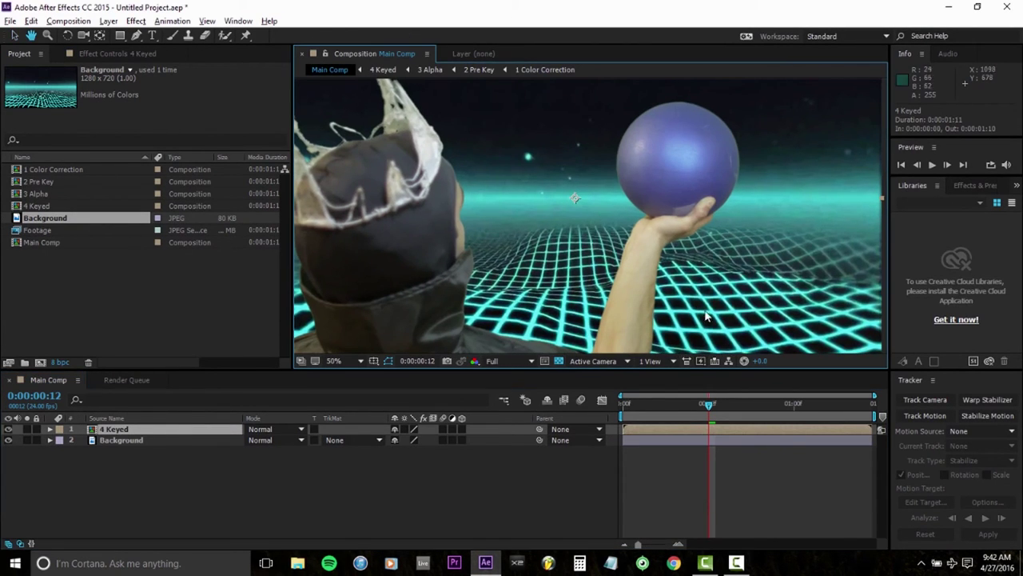